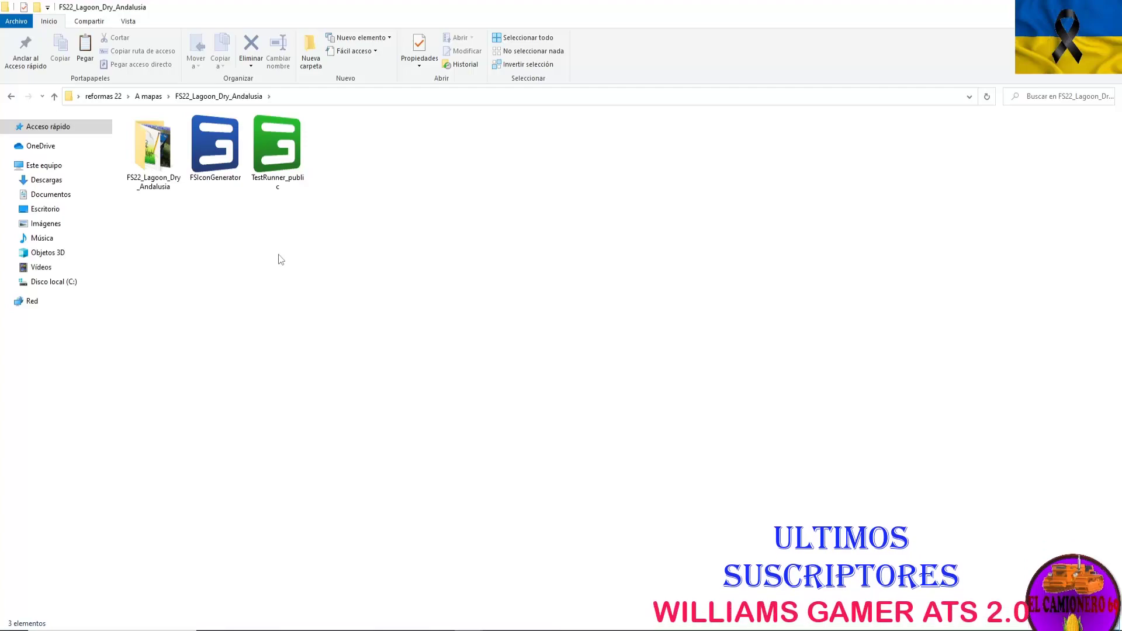
Launch FSIconGenerator from the FS22_Lagoon_Dry_Andalusia folder and agree to locate its log file
double_click(211, 169)
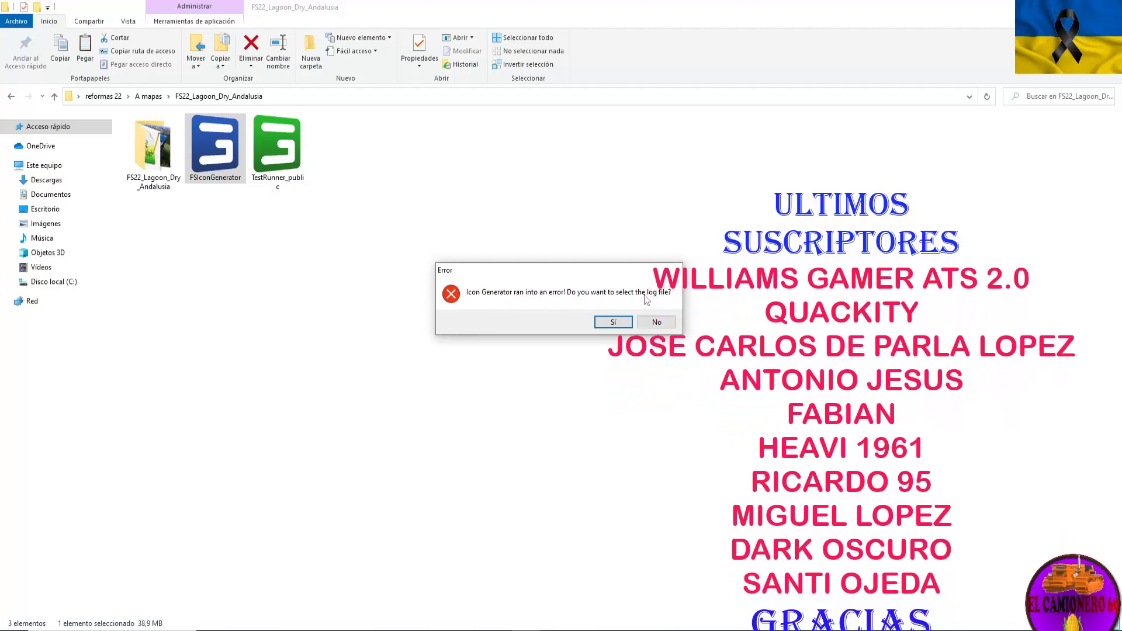
click(623, 327)
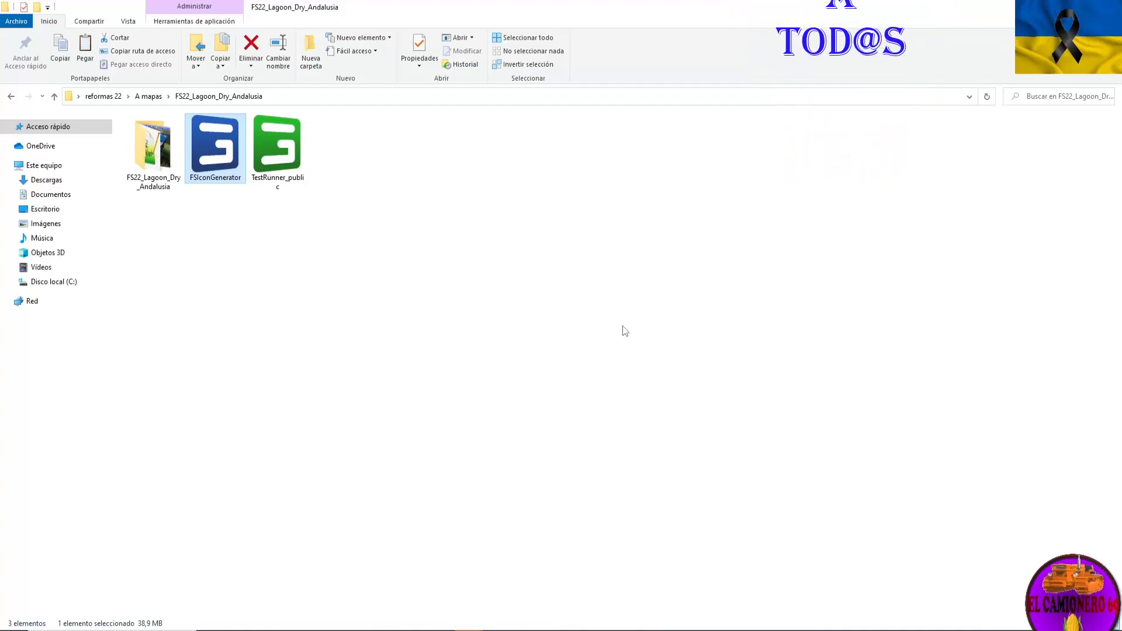
Close the other open folder windows and bring the fsIconGenerator folder window to the front
mouse_move(467, 628)
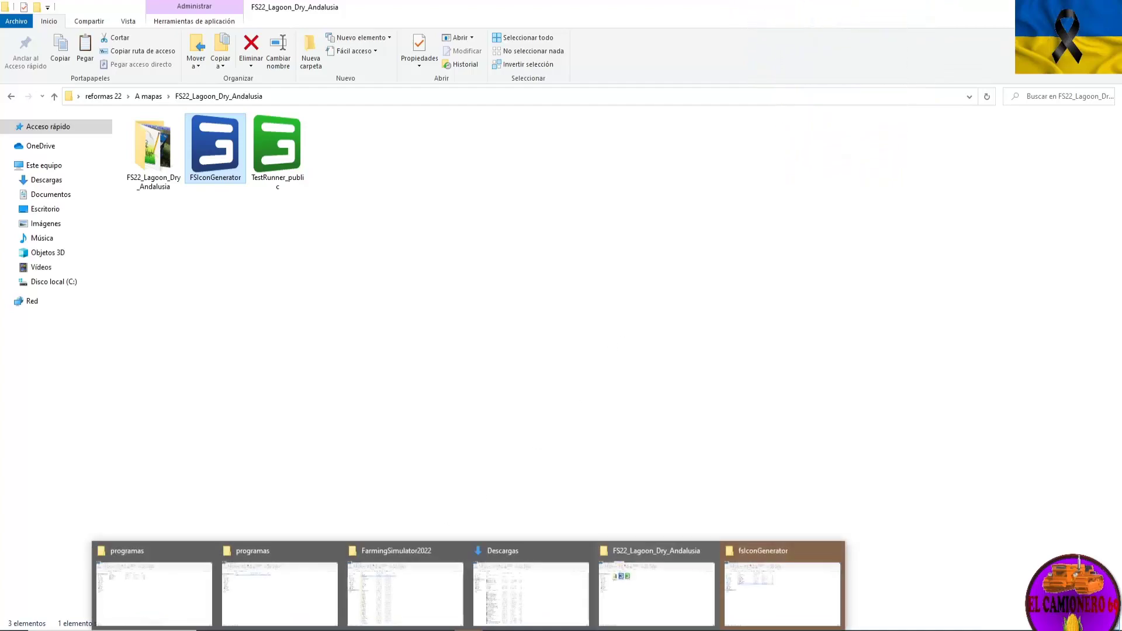
click(709, 550)
click(648, 551)
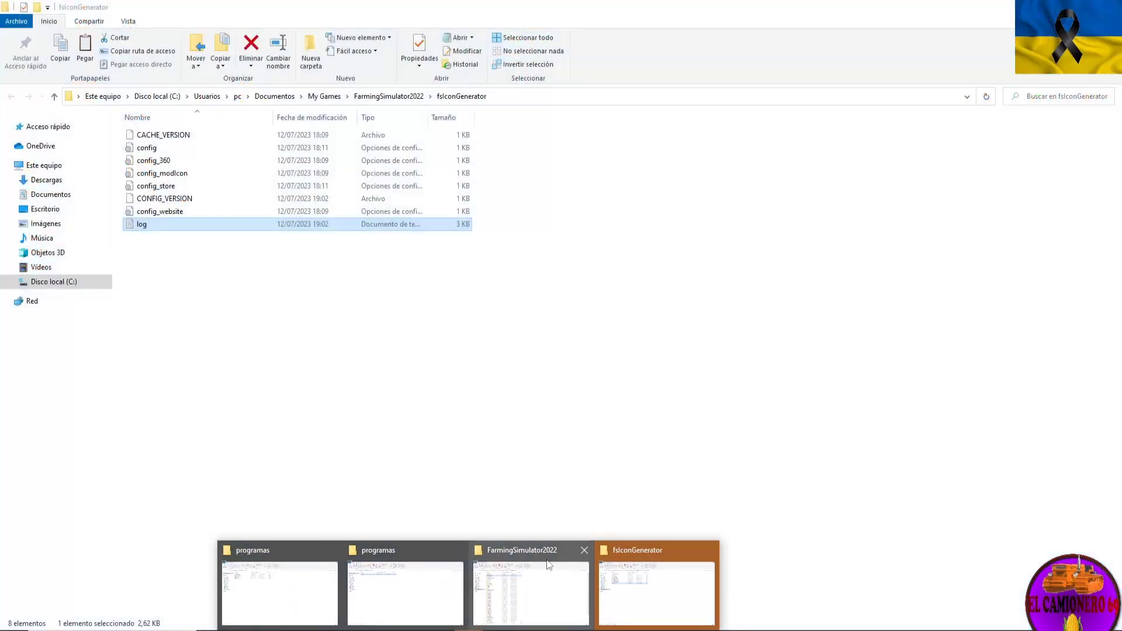
click(578, 552)
click(511, 552)
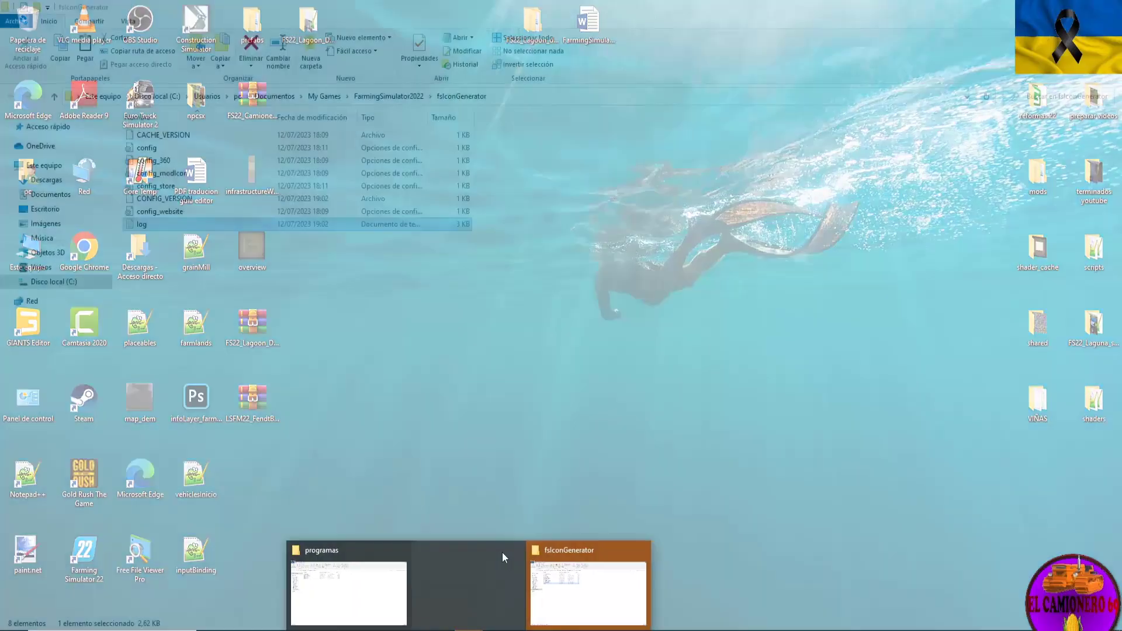
click(458, 550)
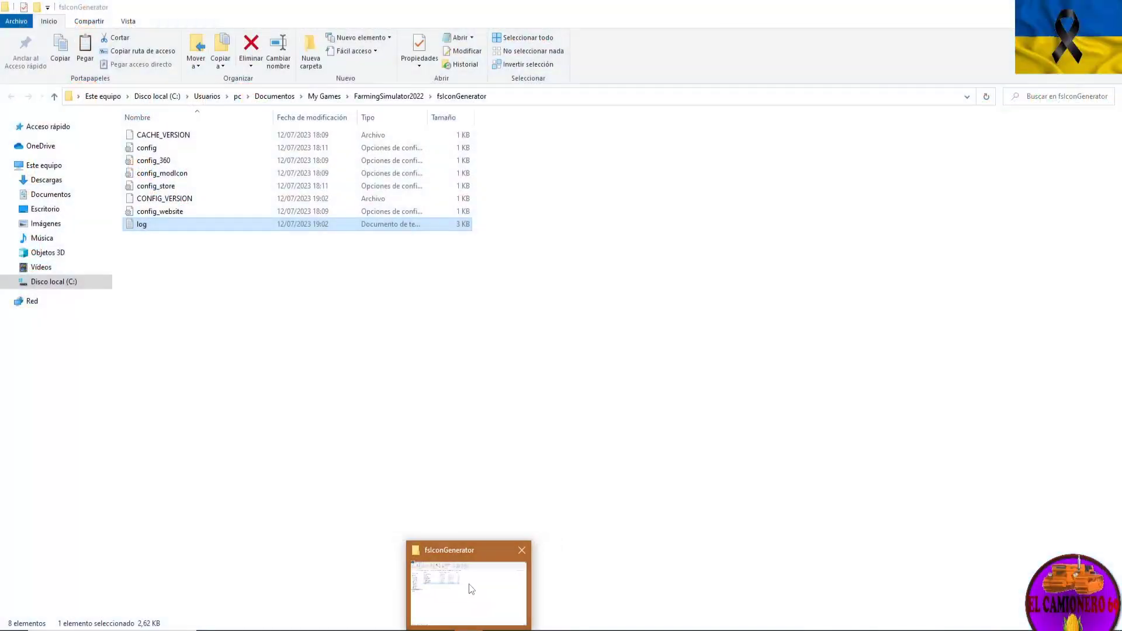
click(472, 588)
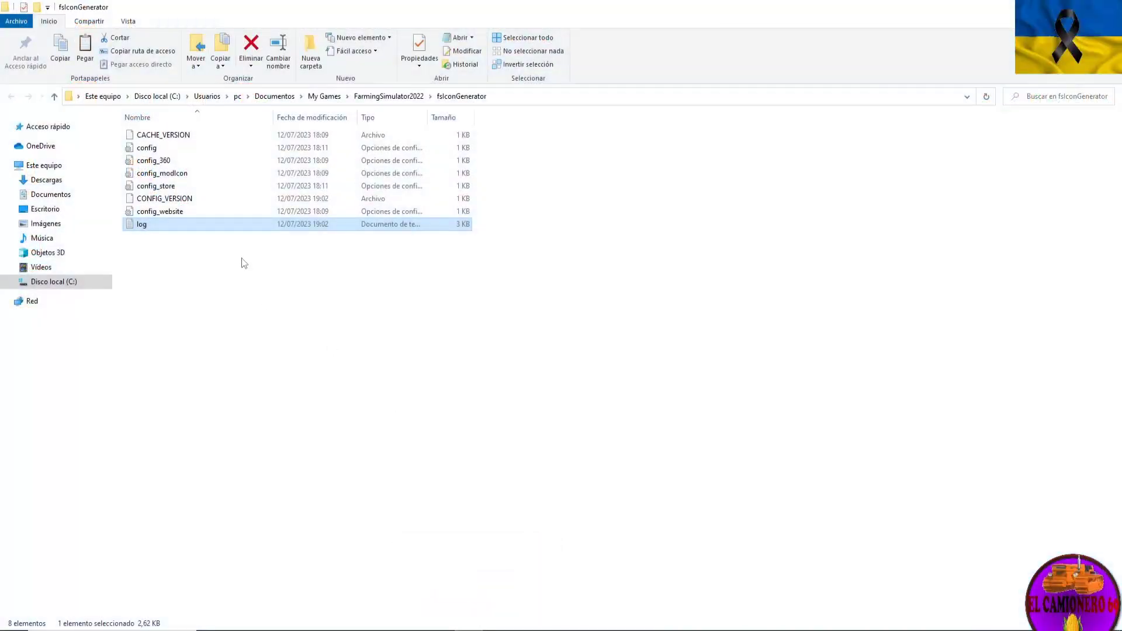
Open the log file in the fsIconGenerator folder, examine the error traceback, and close it
right_click(164, 225)
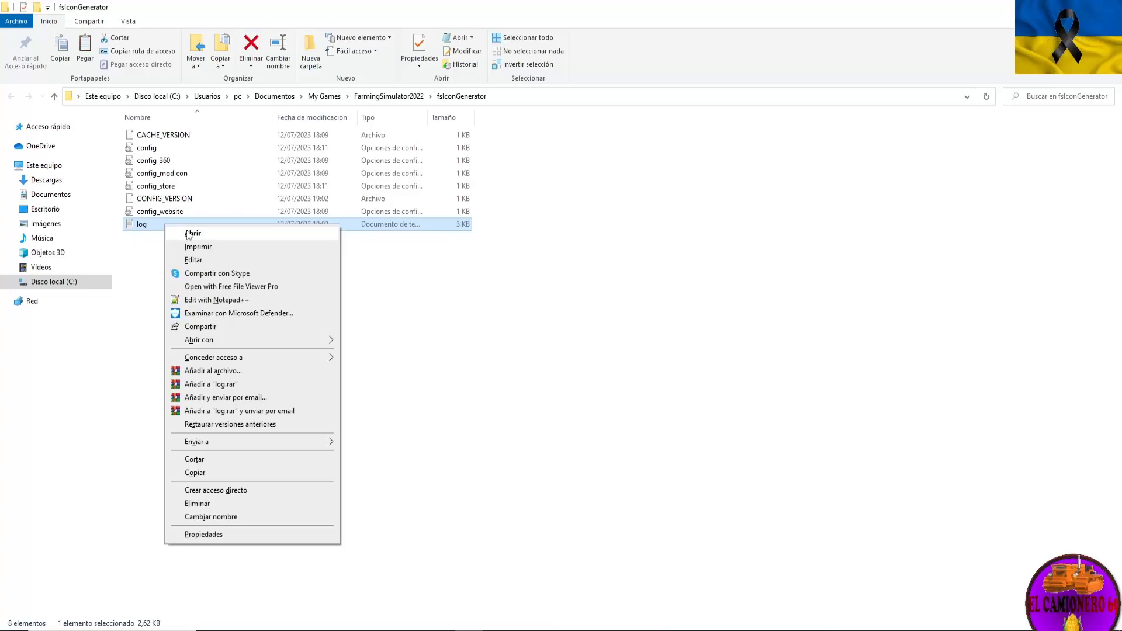
click(192, 233)
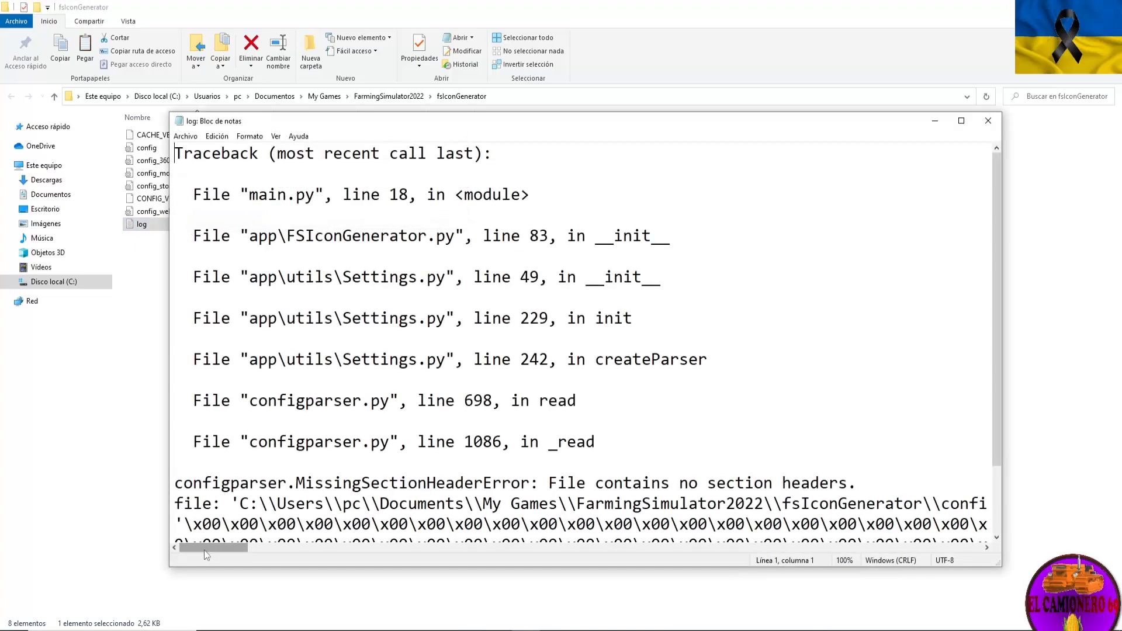
drag(205, 550, 177, 551)
mouse_move(233, 551)
mouse_down()
mouse_move(270, 553)
mouse_move(231, 540)
mouse_up()
click(987, 124)
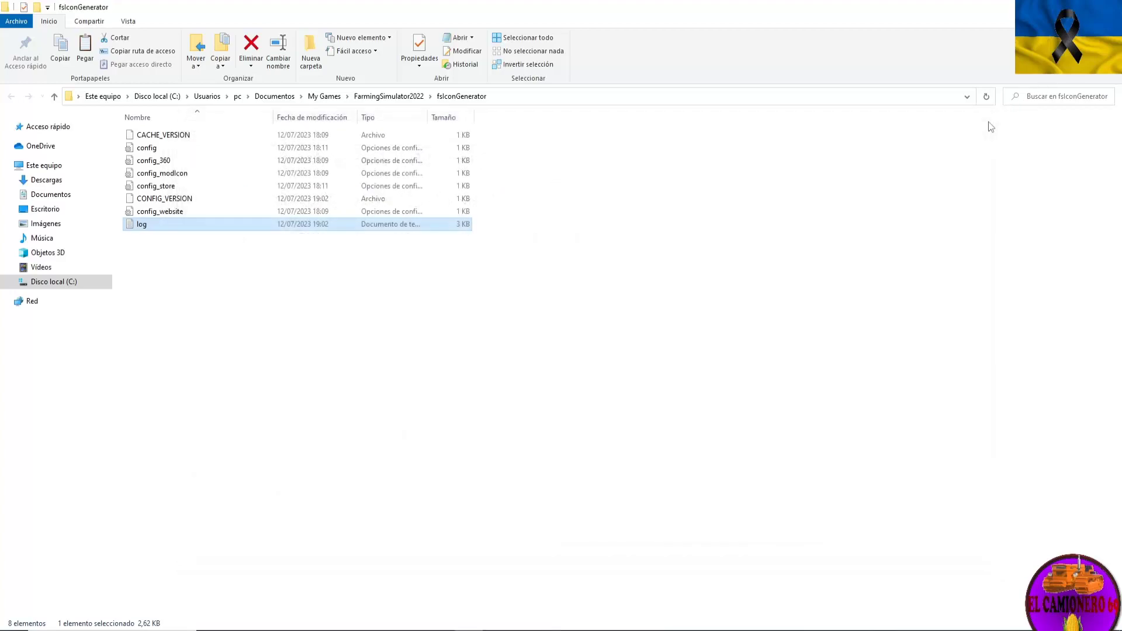
Delete the fsIconGenerator folder from the FarmingSimulator2022 folder
click(55, 97)
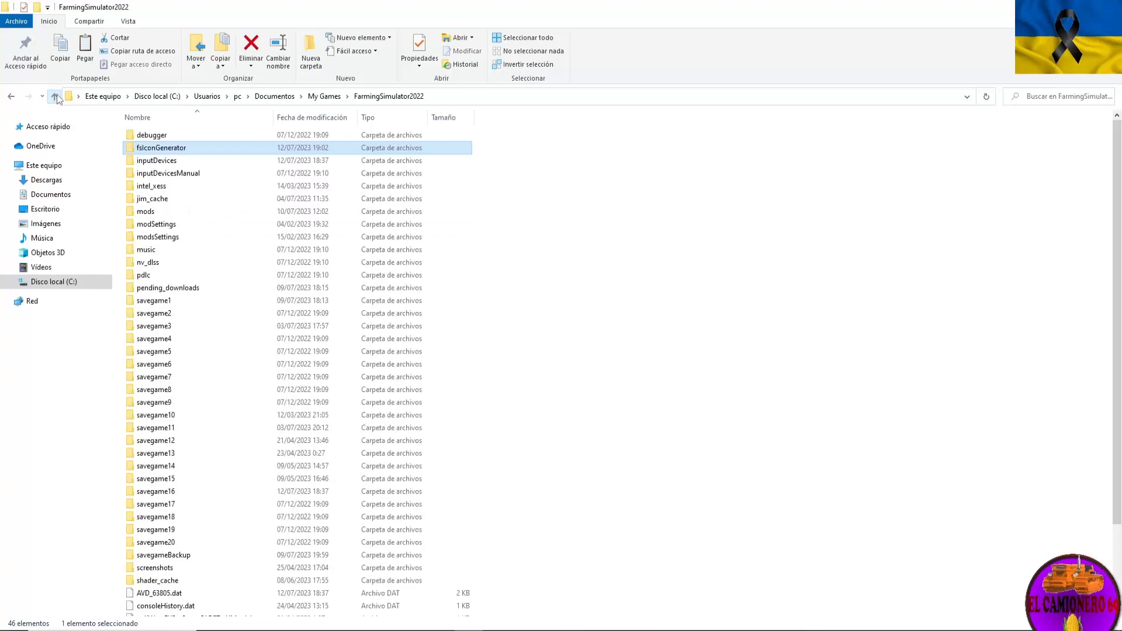
right_click(173, 155)
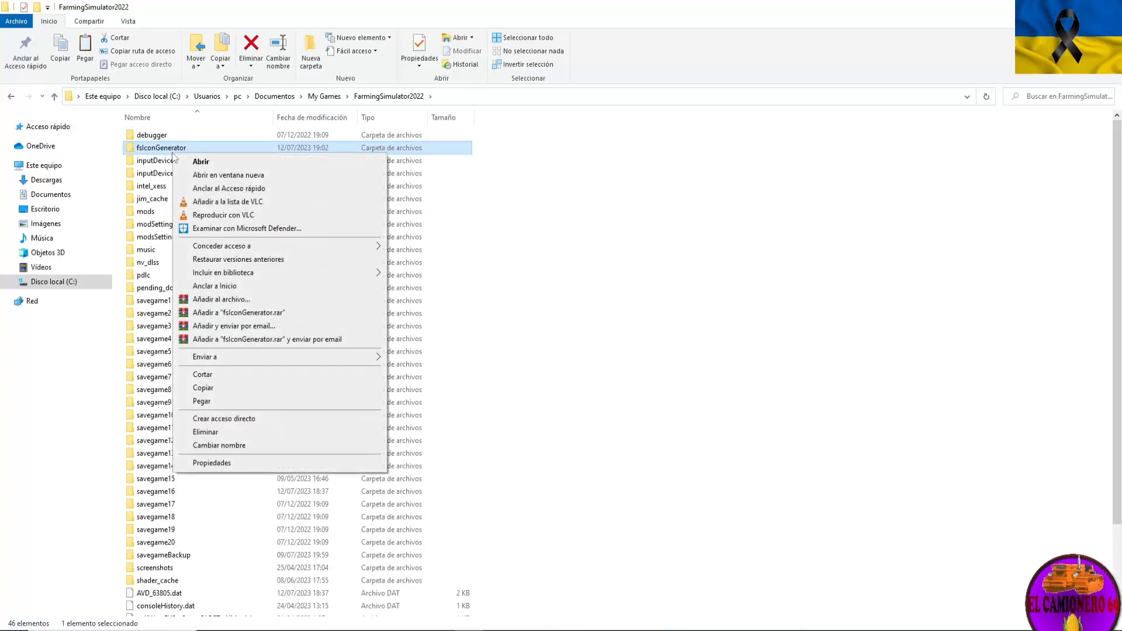
click(212, 436)
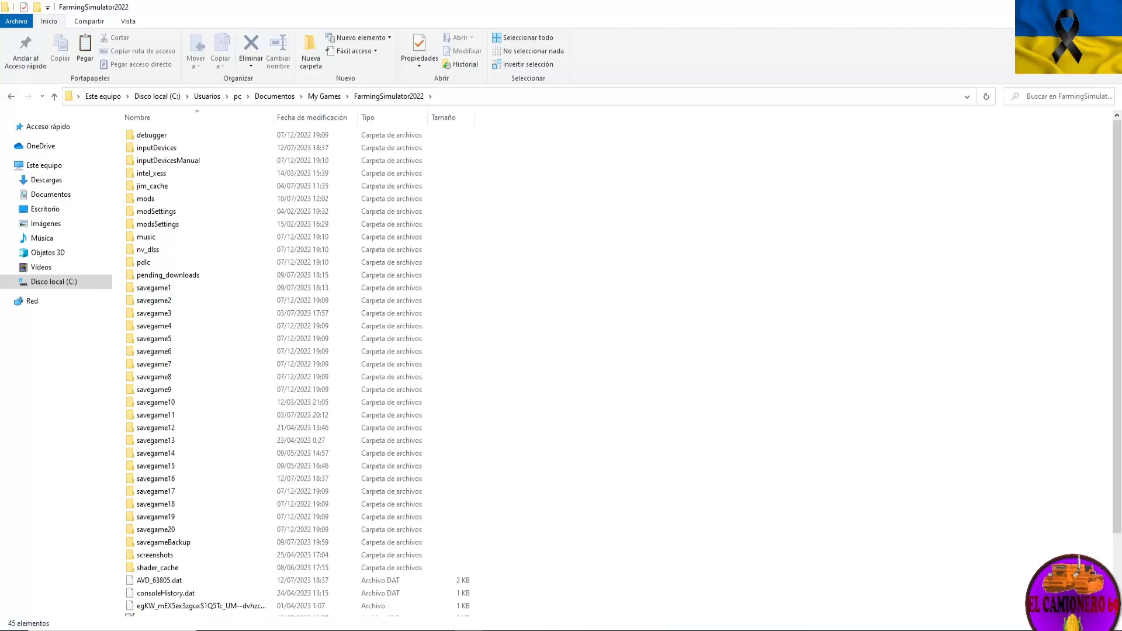
Copy the FSIconGenerator22_1.0.6 archive from the Descargas folder
click(43, 165)
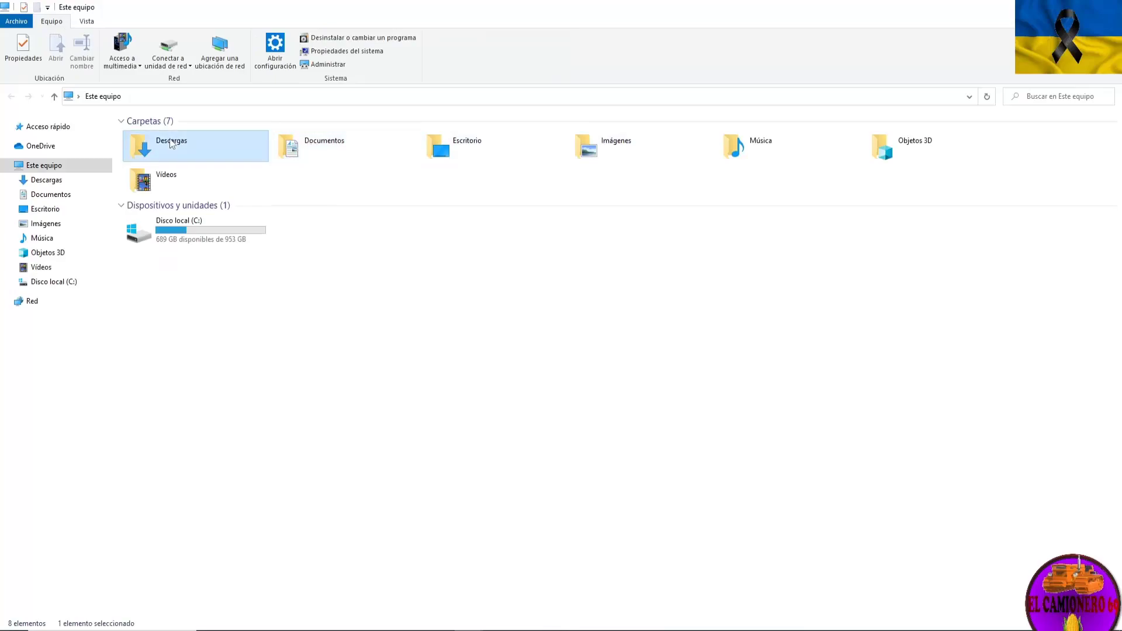
double_click(173, 144)
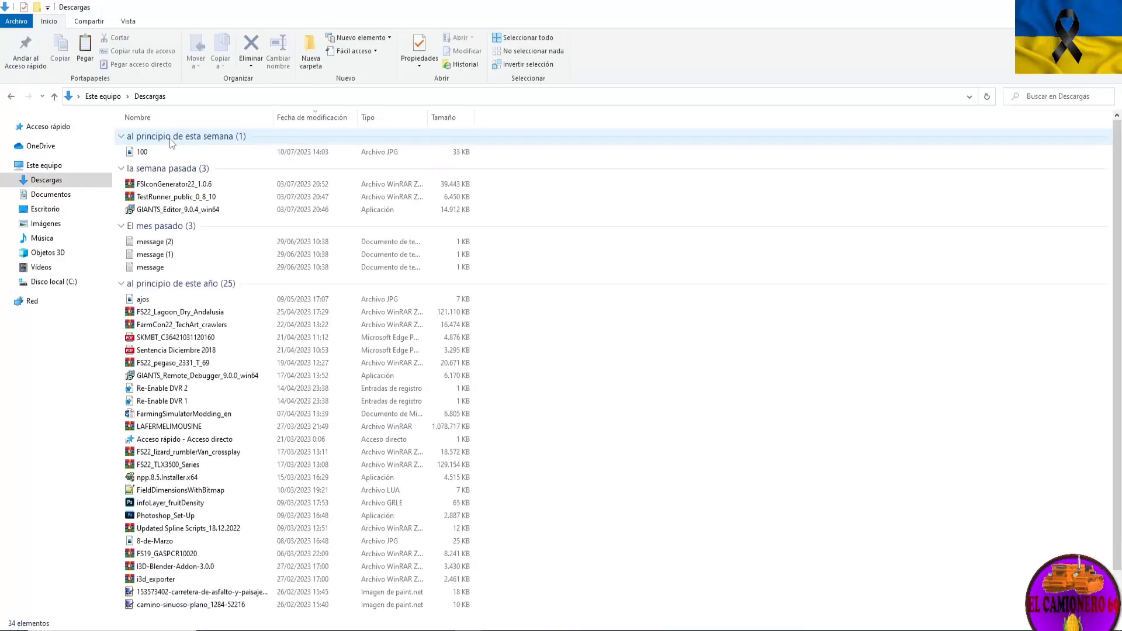
right_click(168, 185)
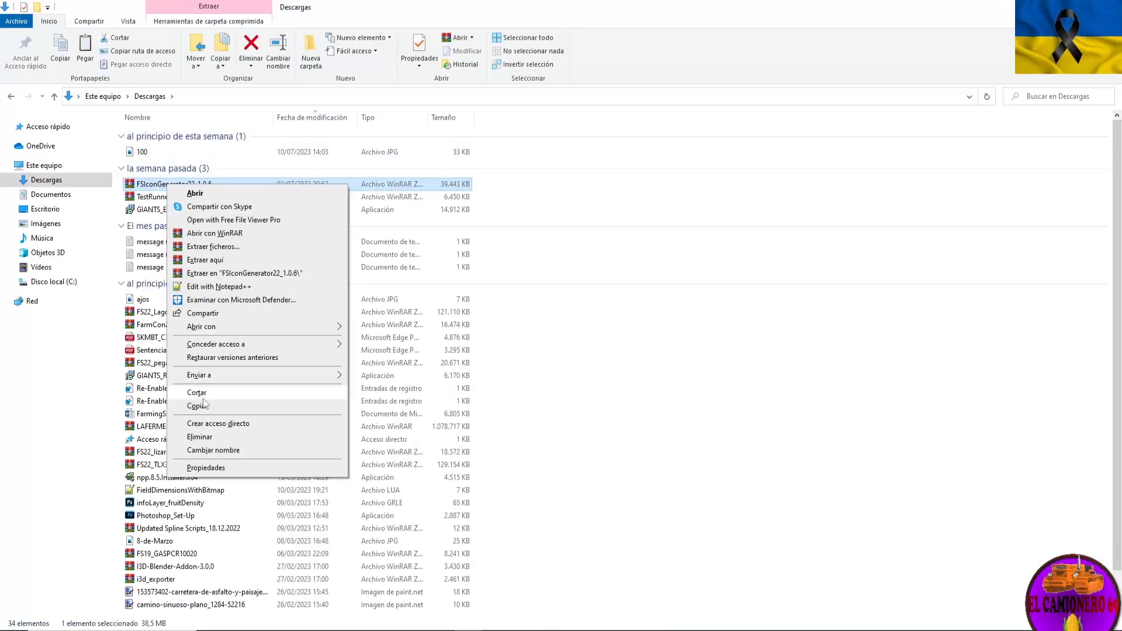
click(206, 406)
Delete the FSIconGenerator application from reformas 22 > A mapas > FS22_Lagoon_Dry_Andalusia
key(alt+Left)
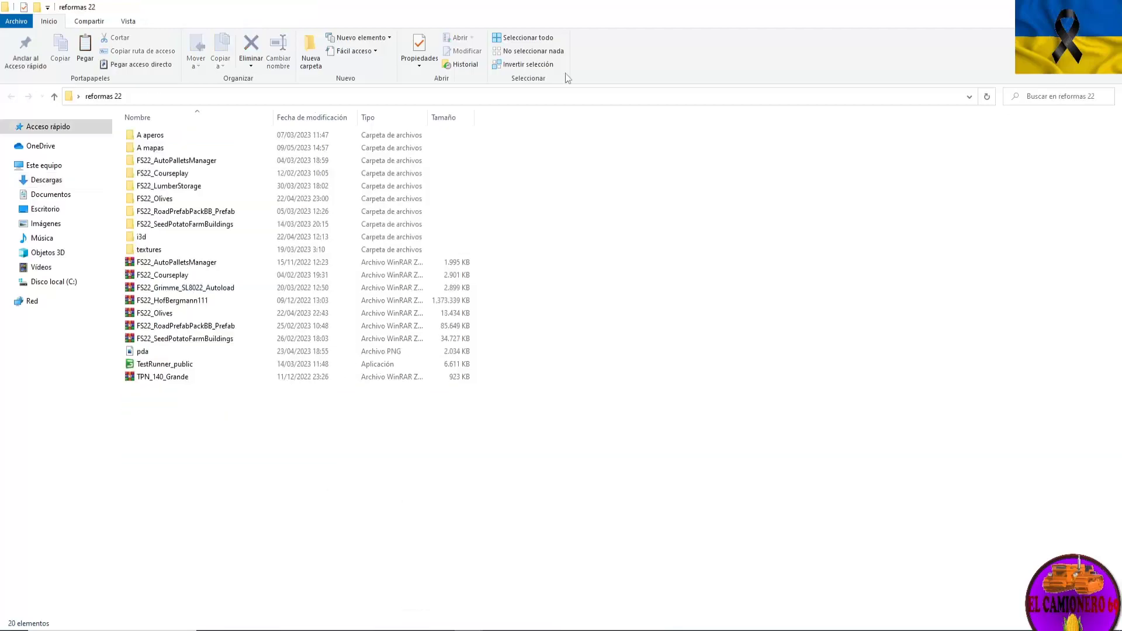
click(155, 145)
key(Return)
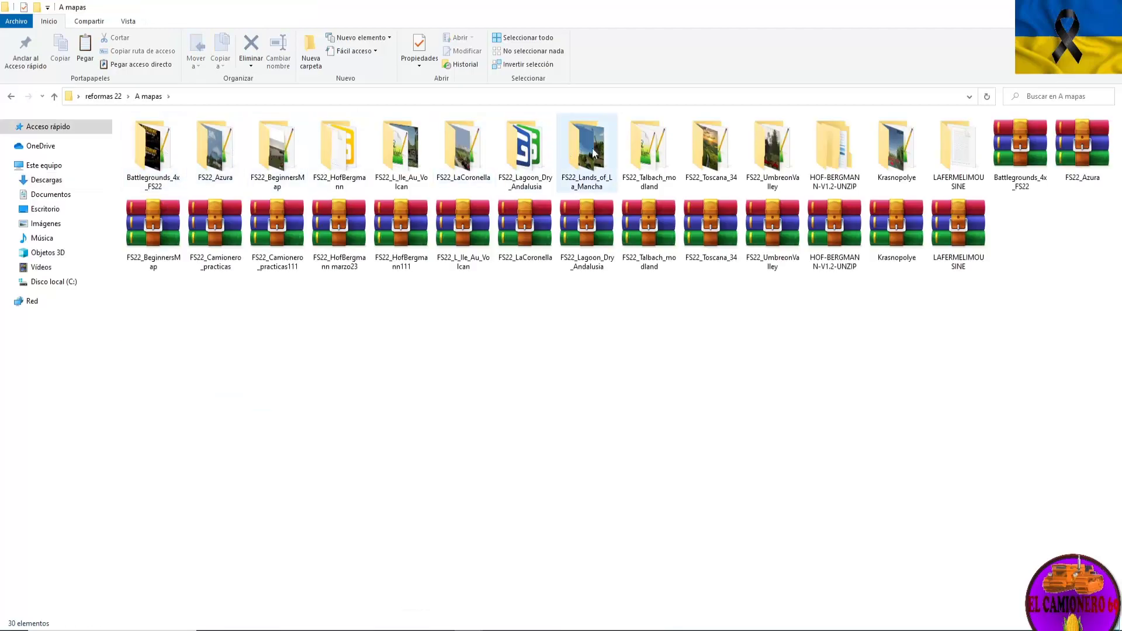
double_click(533, 153)
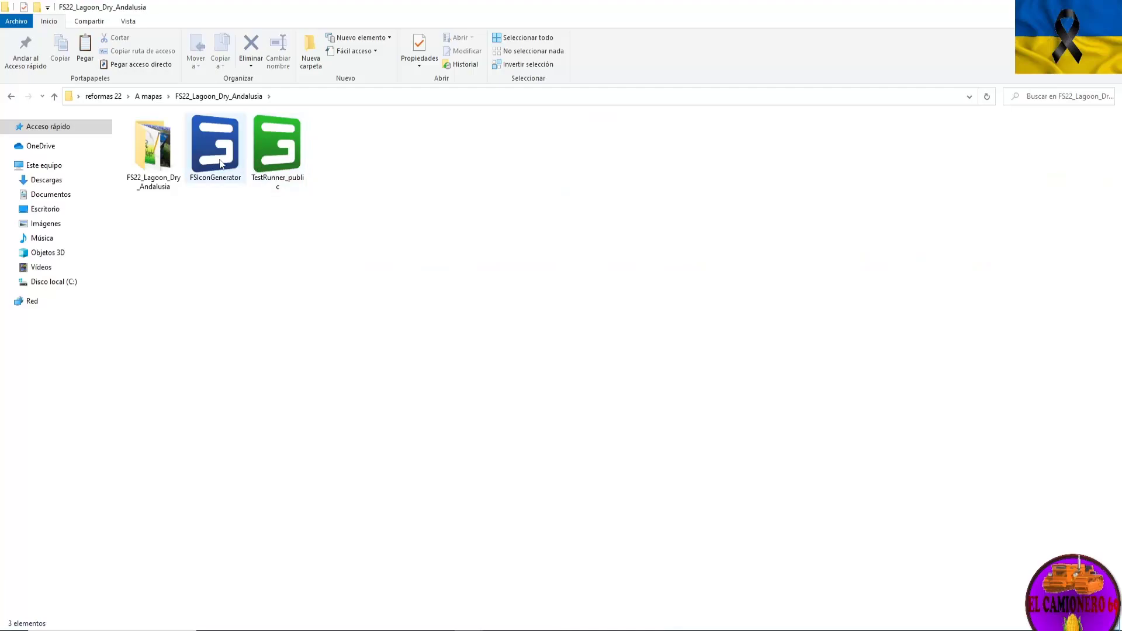
right_click(220, 163)
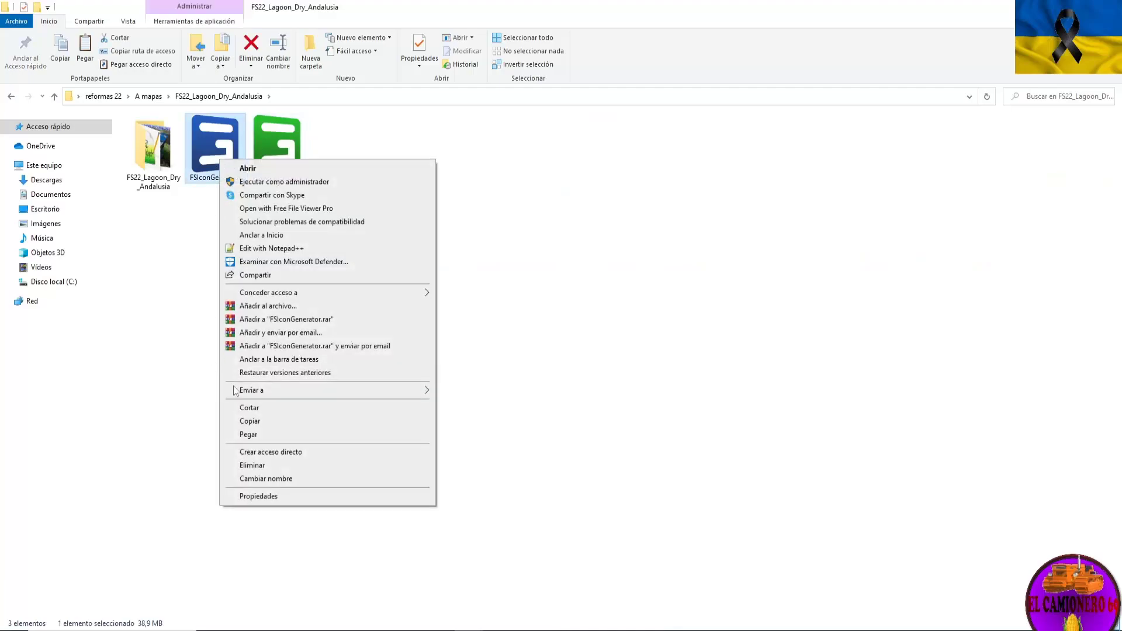
click(265, 467)
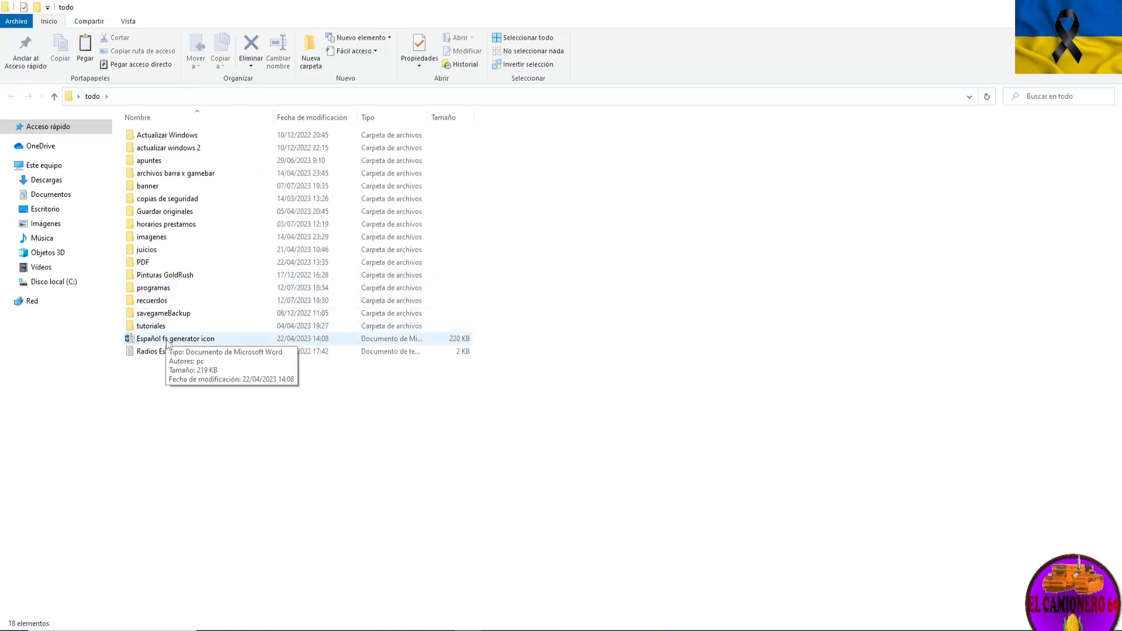
Paste the copied FSIconGenerator22_1.0.6 archive into the programas folder inside todo
double_click(168, 292)
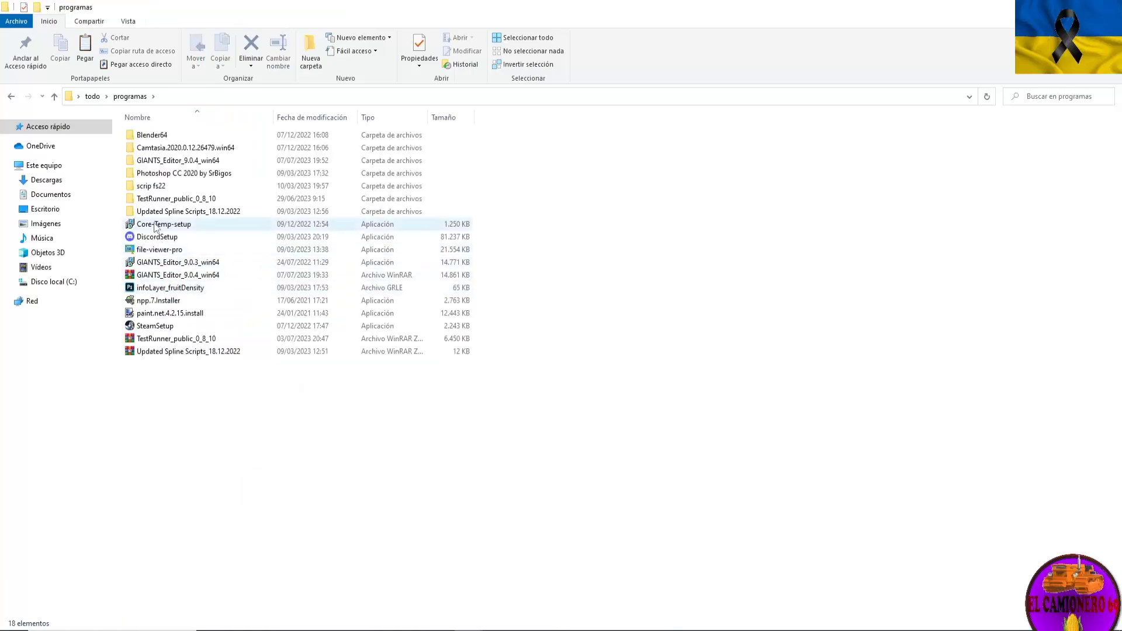
right_click(179, 368)
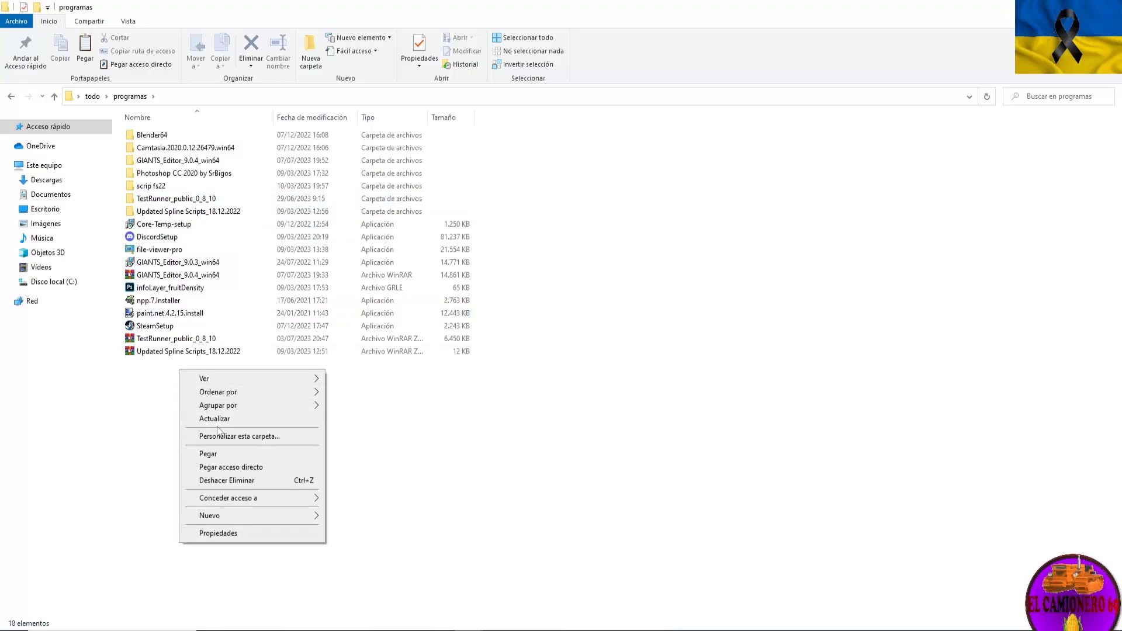
click(223, 454)
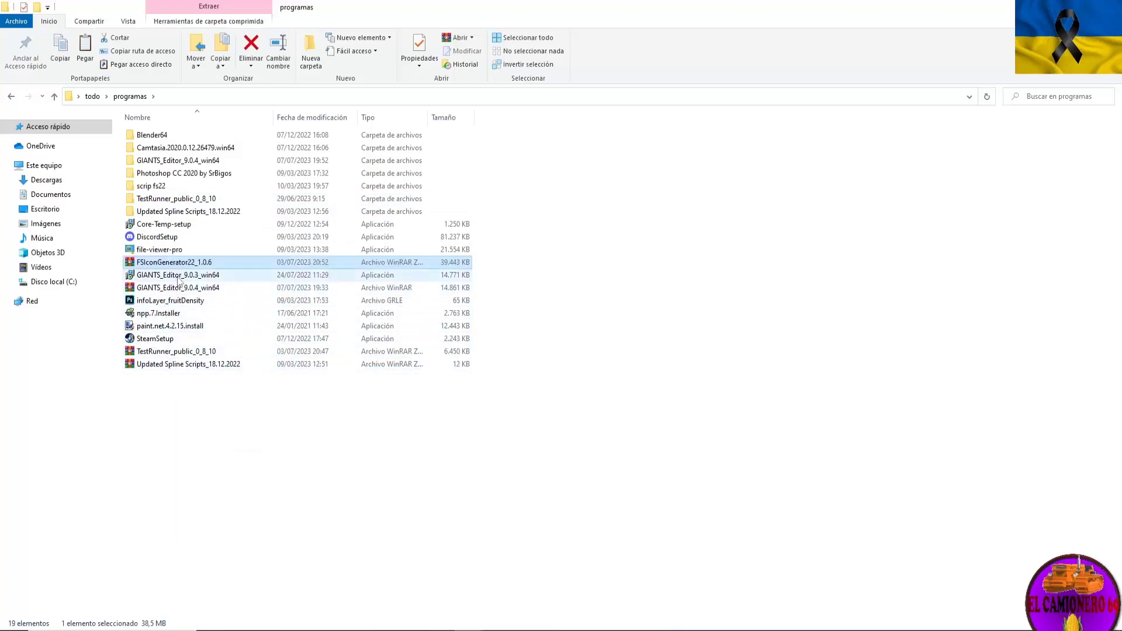
Extract the FSIconGenerator22_1.0.6 archive into its own folder of the same name and open that folder
right_click(182, 259)
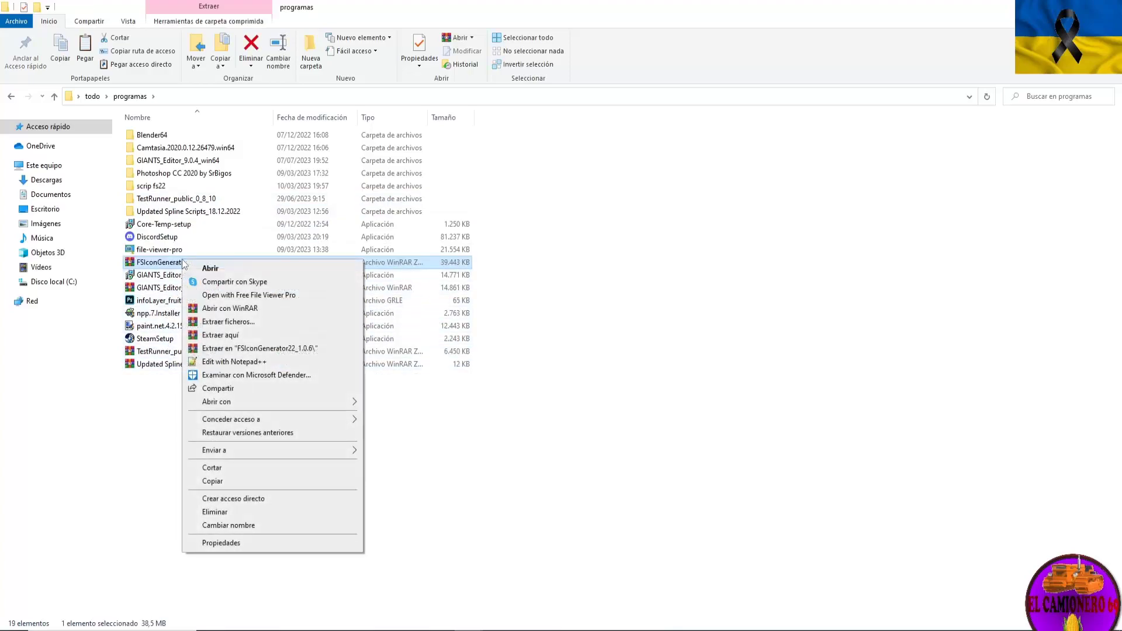
click(245, 349)
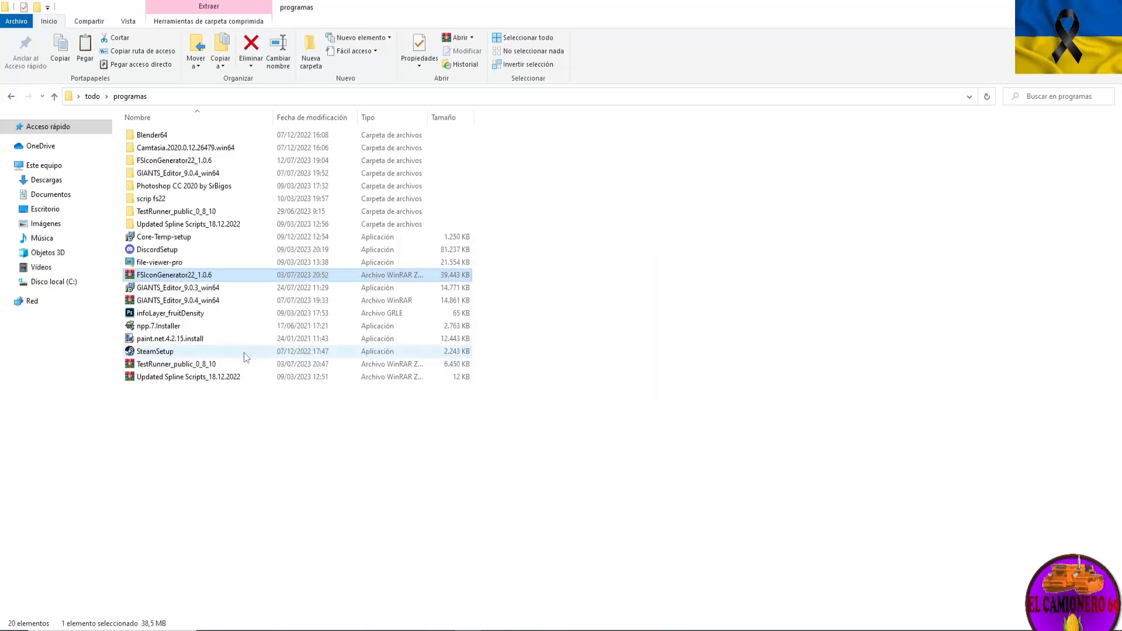
double_click(173, 164)
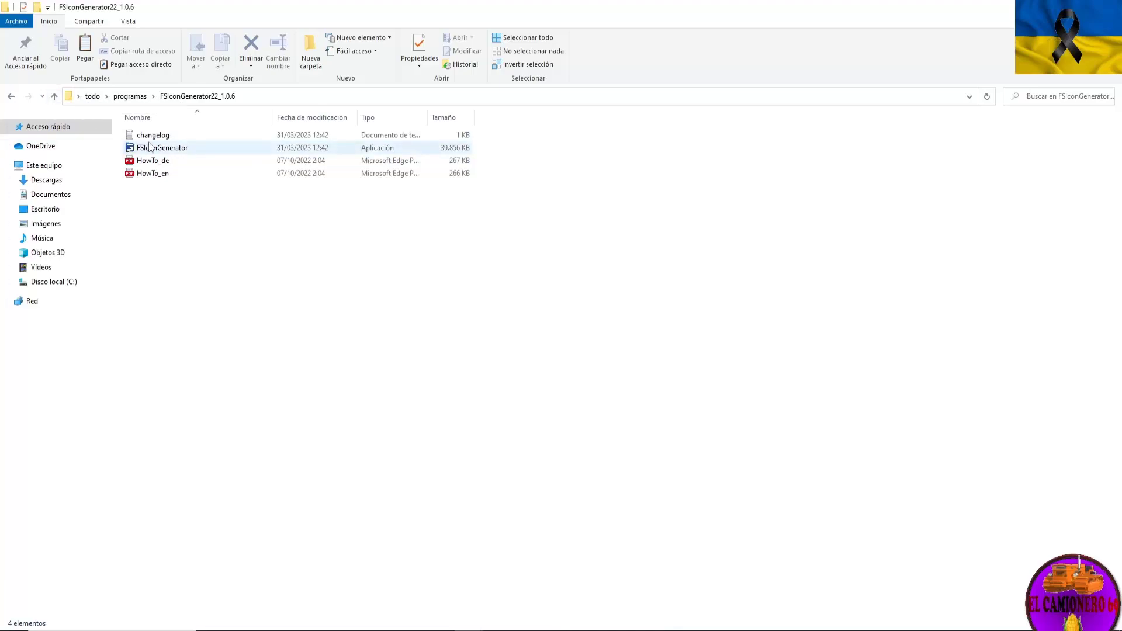
Open the Word document "Español fs generator icon" from the todo folder and dismiss the Office activation dialog
click(54, 96)
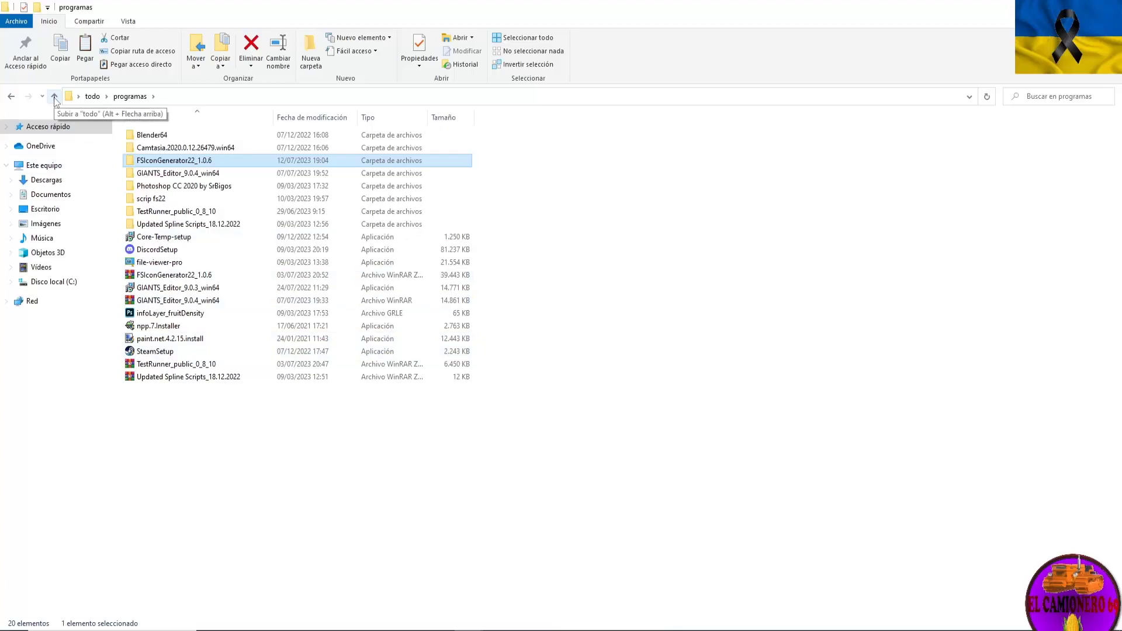
click(54, 97)
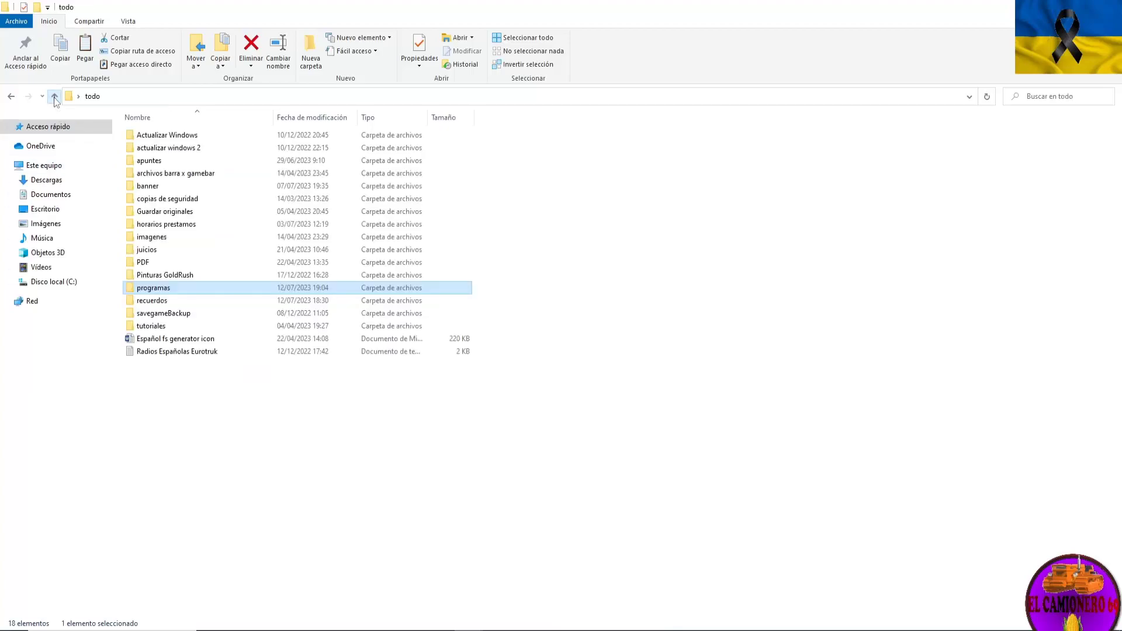
double_click(157, 342)
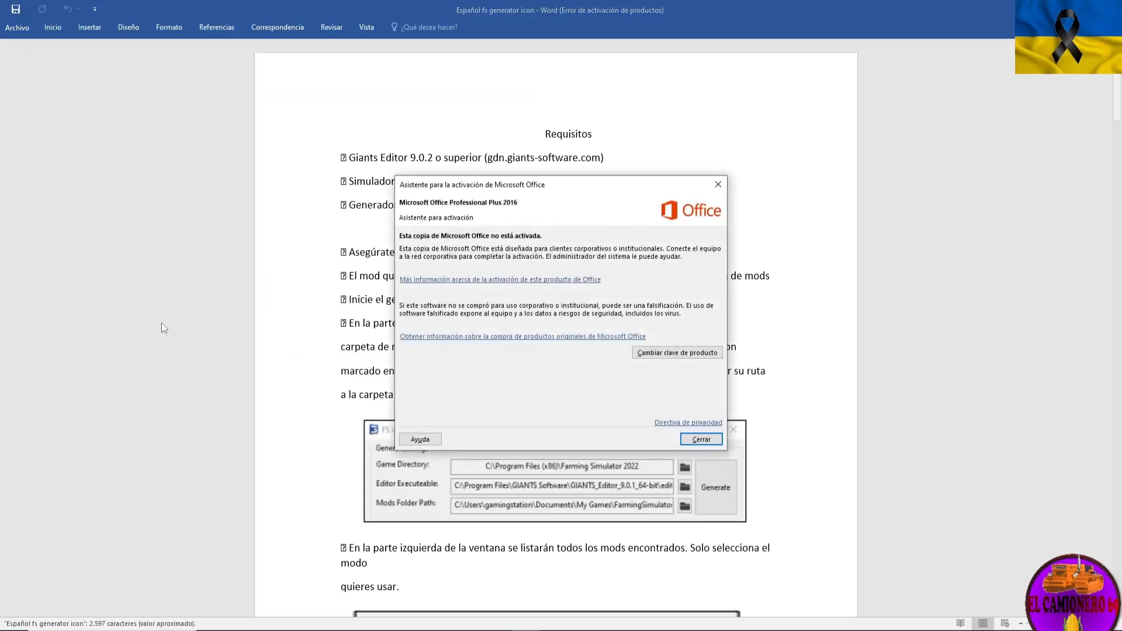
click(718, 185)
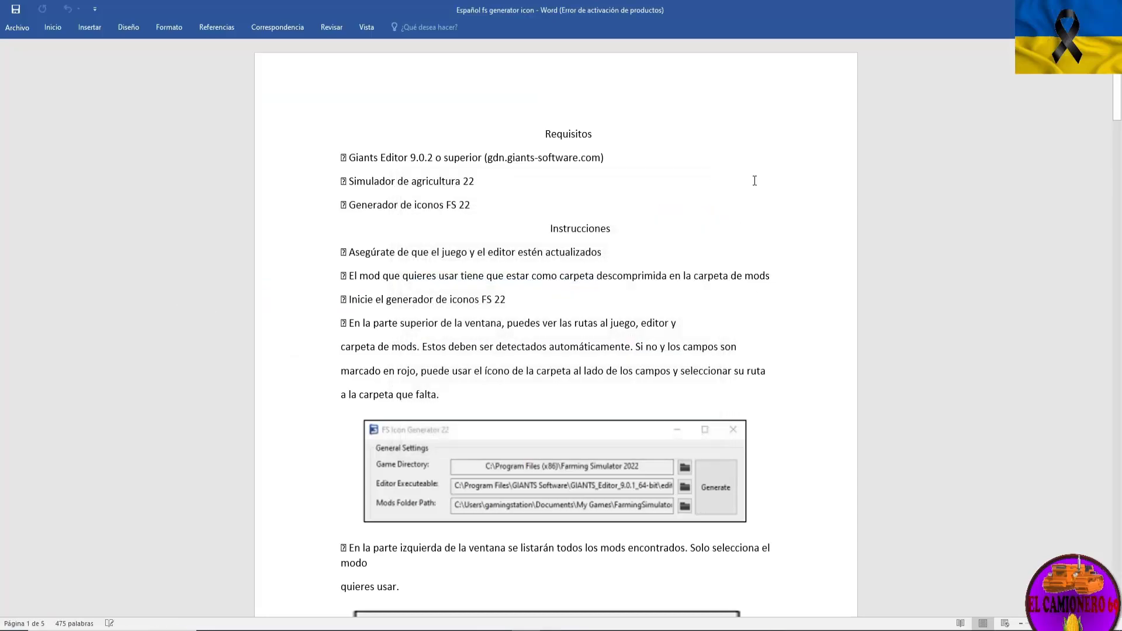
Read the document's instructions and configuration descriptions for the icon generator, and return to the todo folder
drag(1118, 78, 1118, 107)
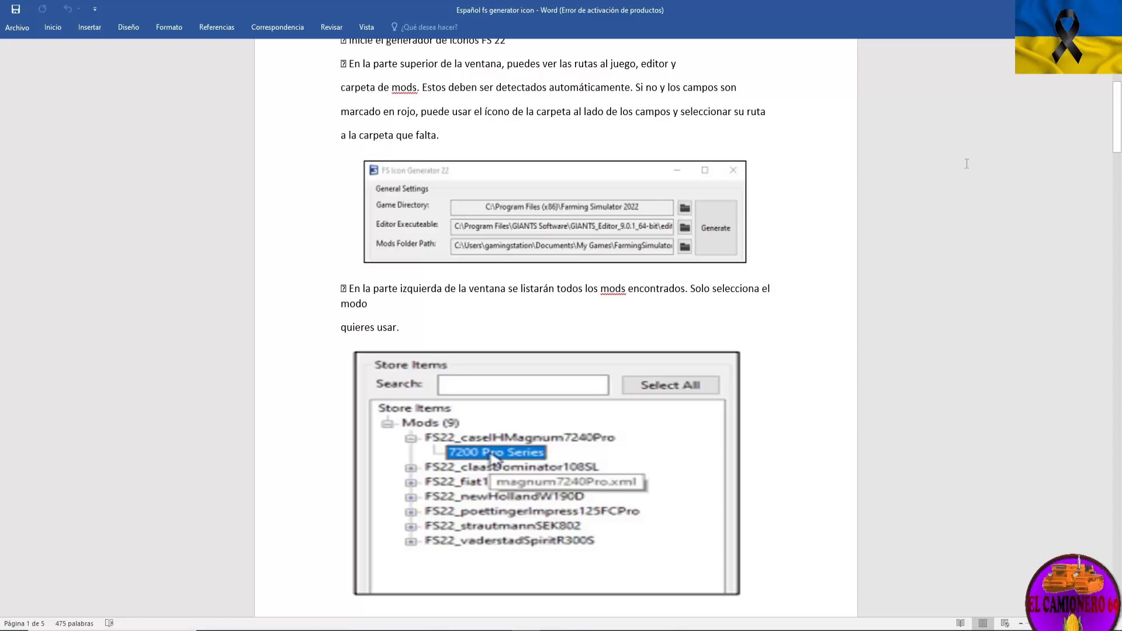
drag(1117, 117, 1117, 319)
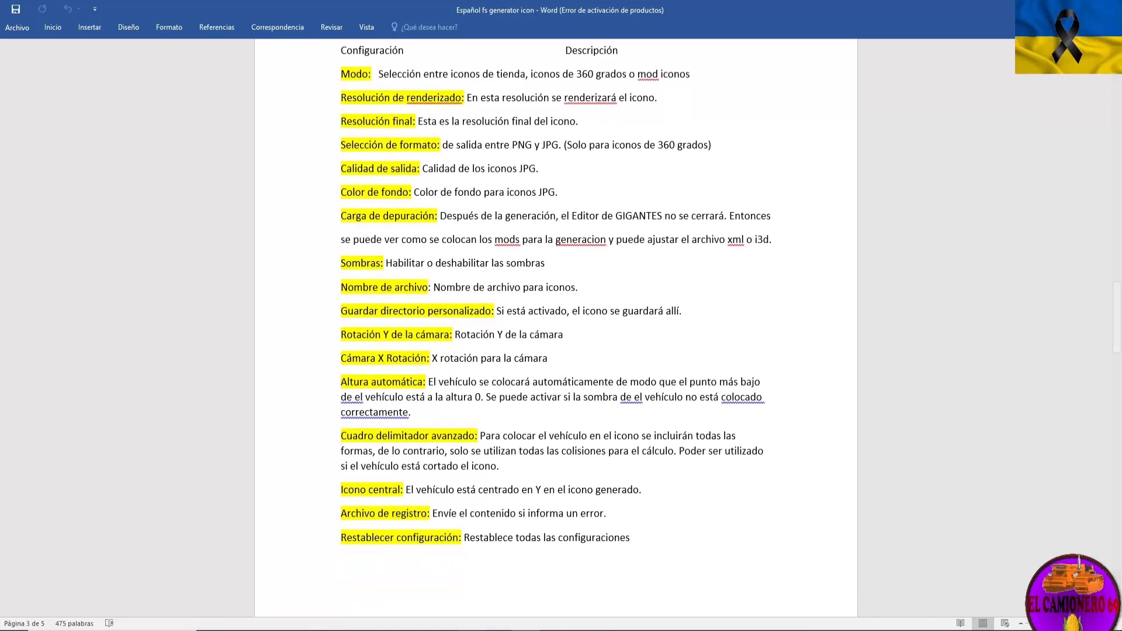
mouse_move(468, 629)
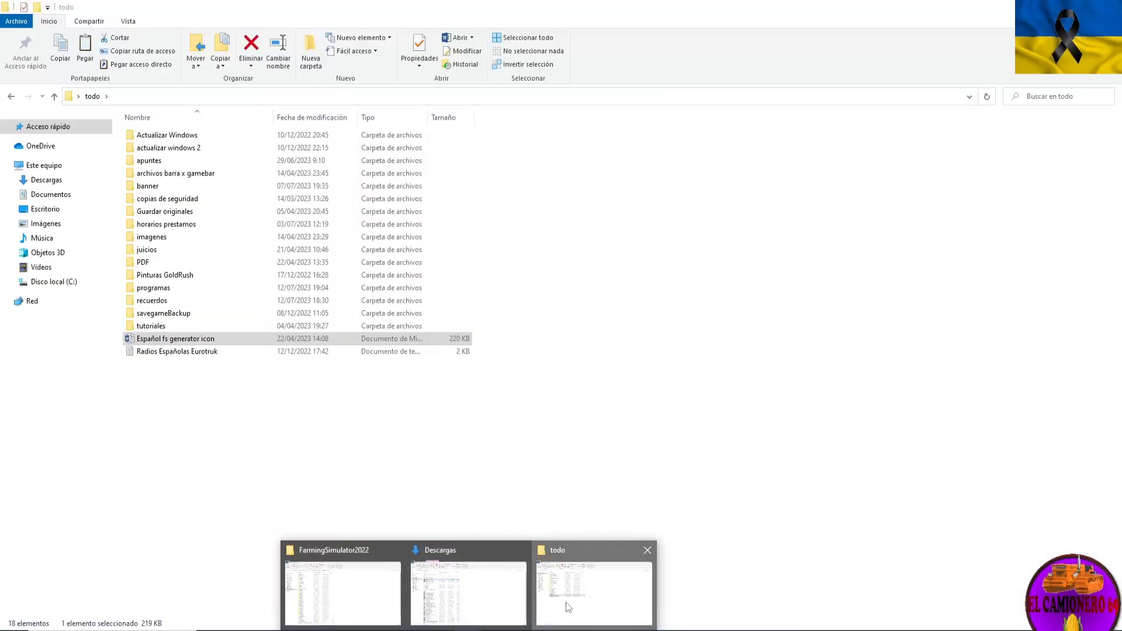
click(566, 602)
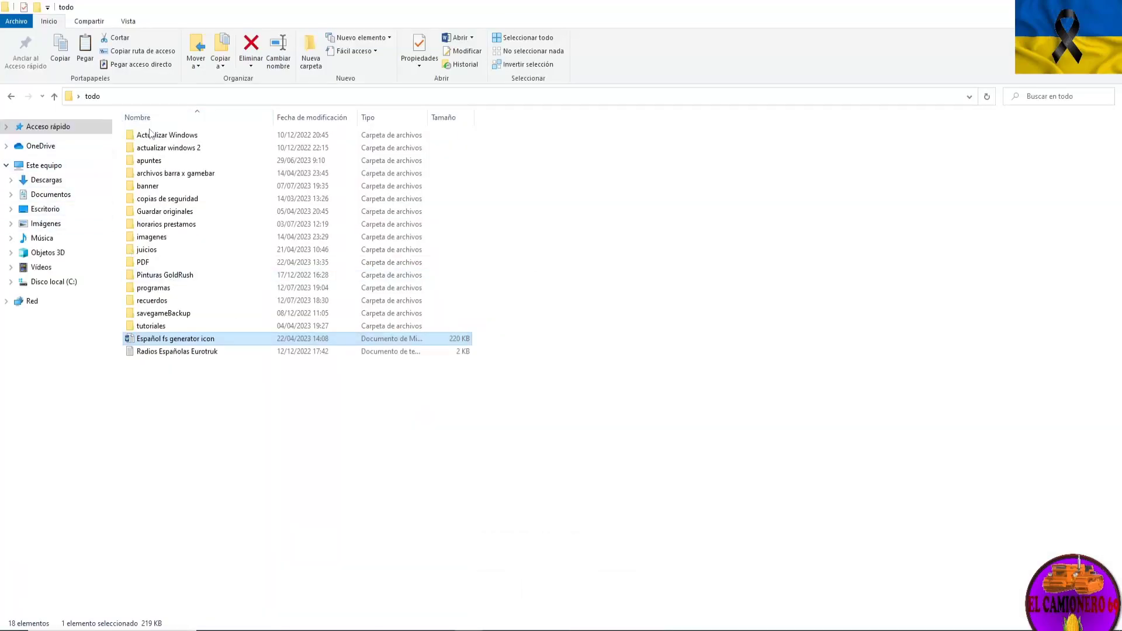
Launch FSIconGenerator from the FSIconGenerator22_1.0.6 folder inside programas and move its window clear of the file list
double_click(169, 289)
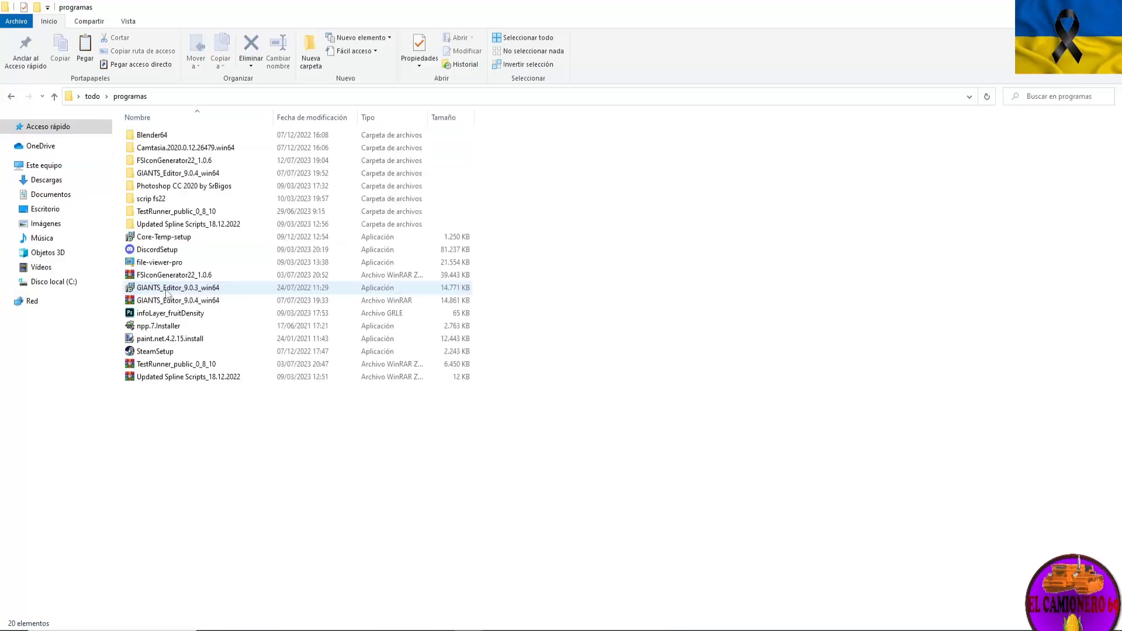
double_click(176, 164)
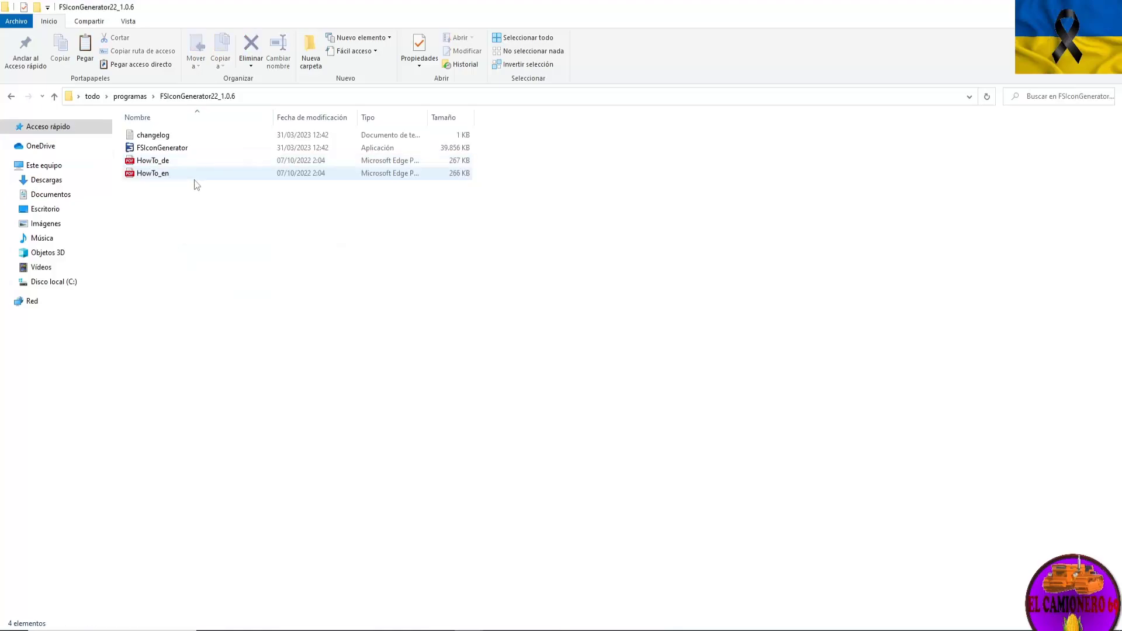
click(166, 153)
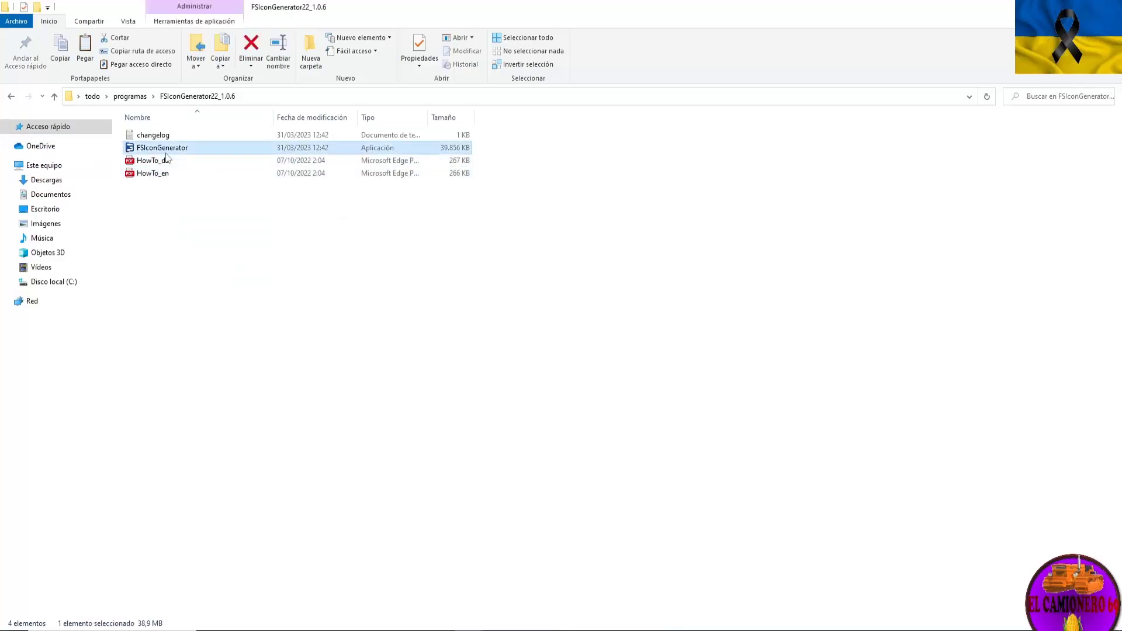
right_click(166, 154)
click(219, 179)
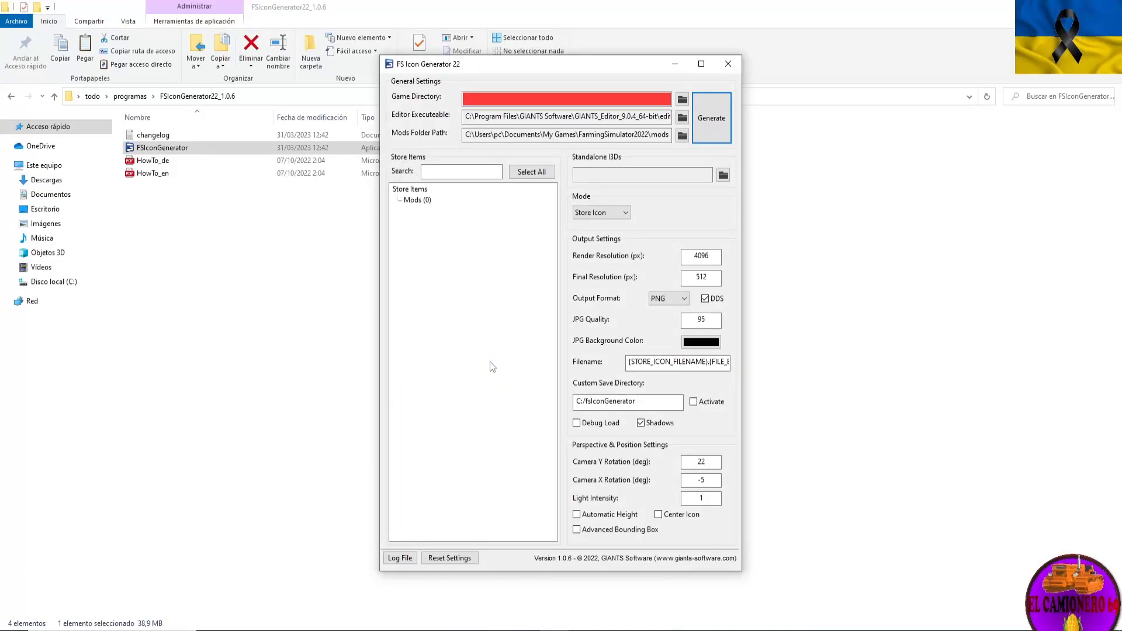
drag(558, 65, 707, 108)
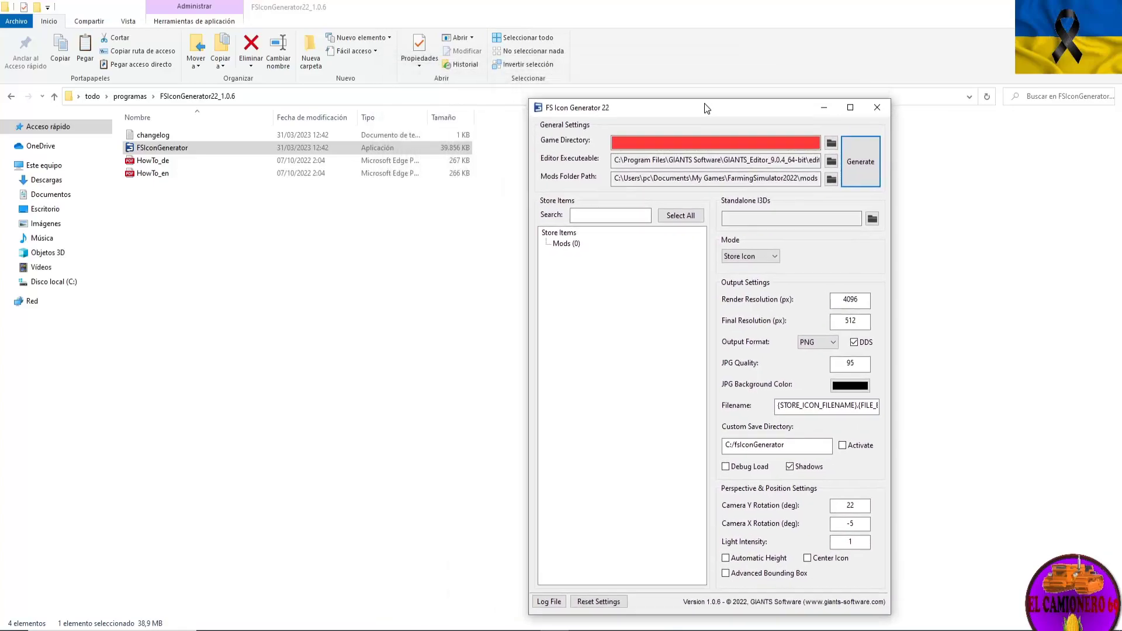
Set the Game Directory to the Farming Simulator 22 folder under Archivos de programa (x86), Steam, steamapps, common on drive C
click(665, 144)
click(831, 144)
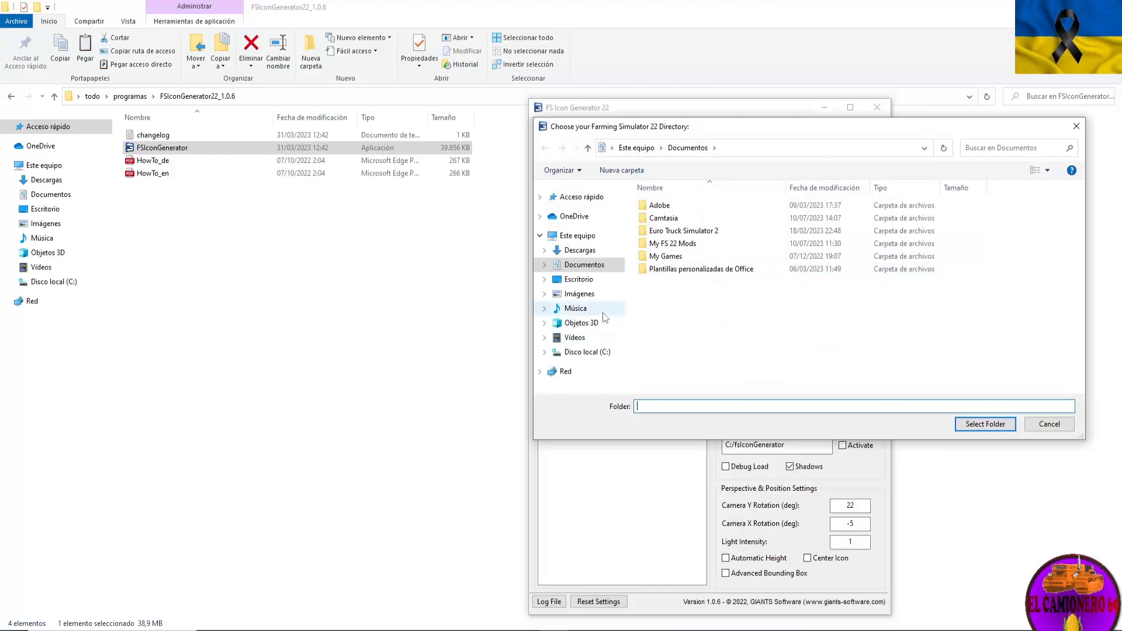
click(586, 353)
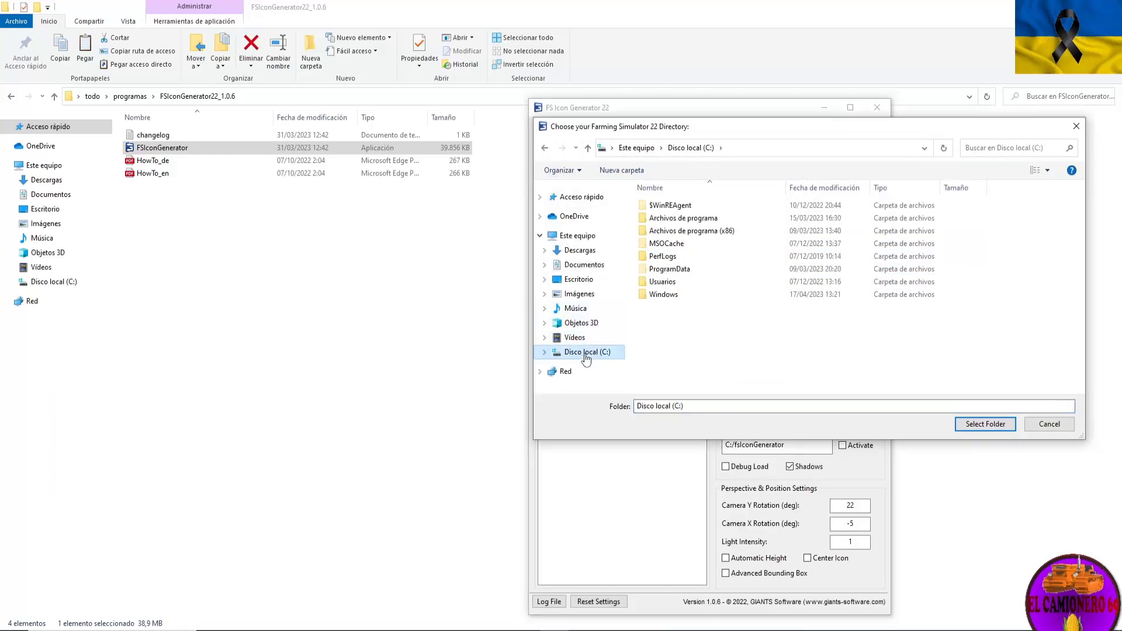
double_click(687, 232)
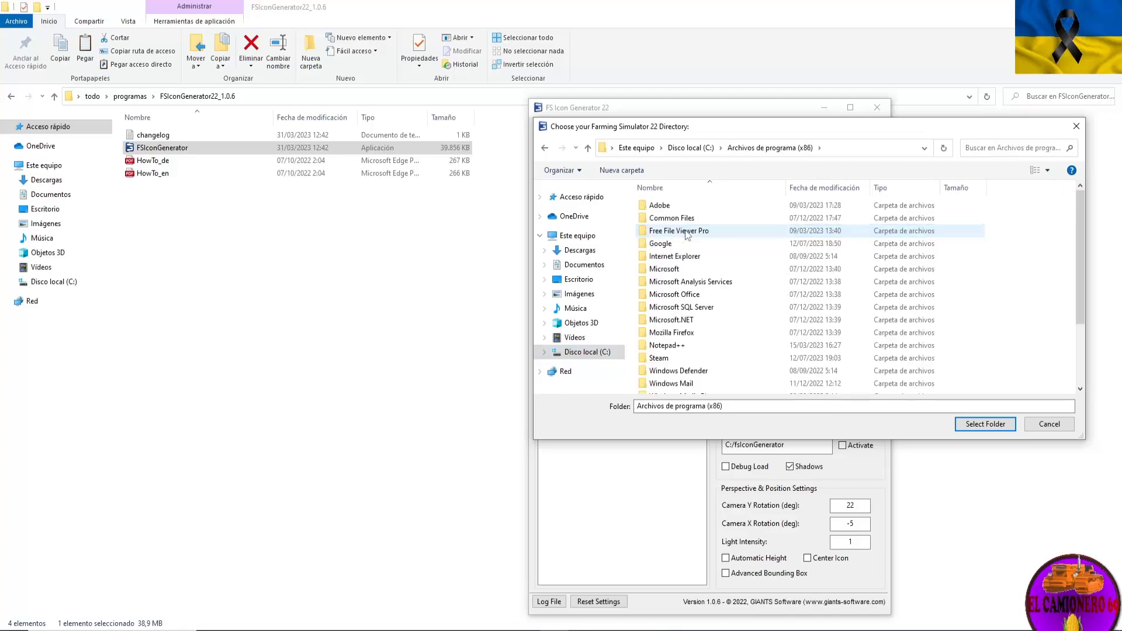
double_click(687, 357)
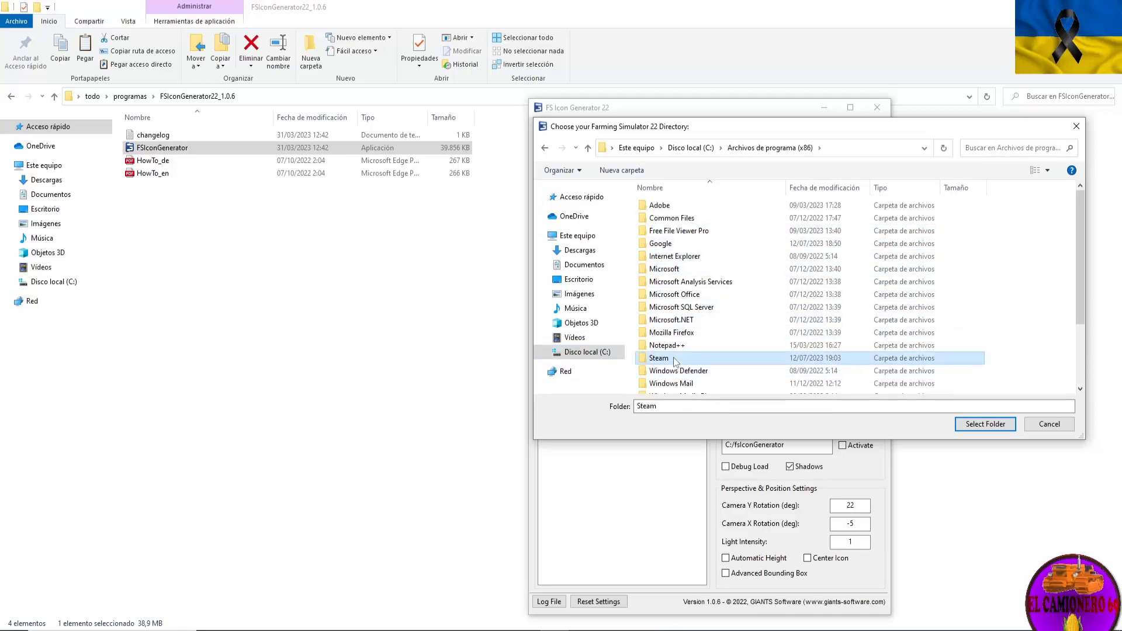
scroll(688, 341, down, 2)
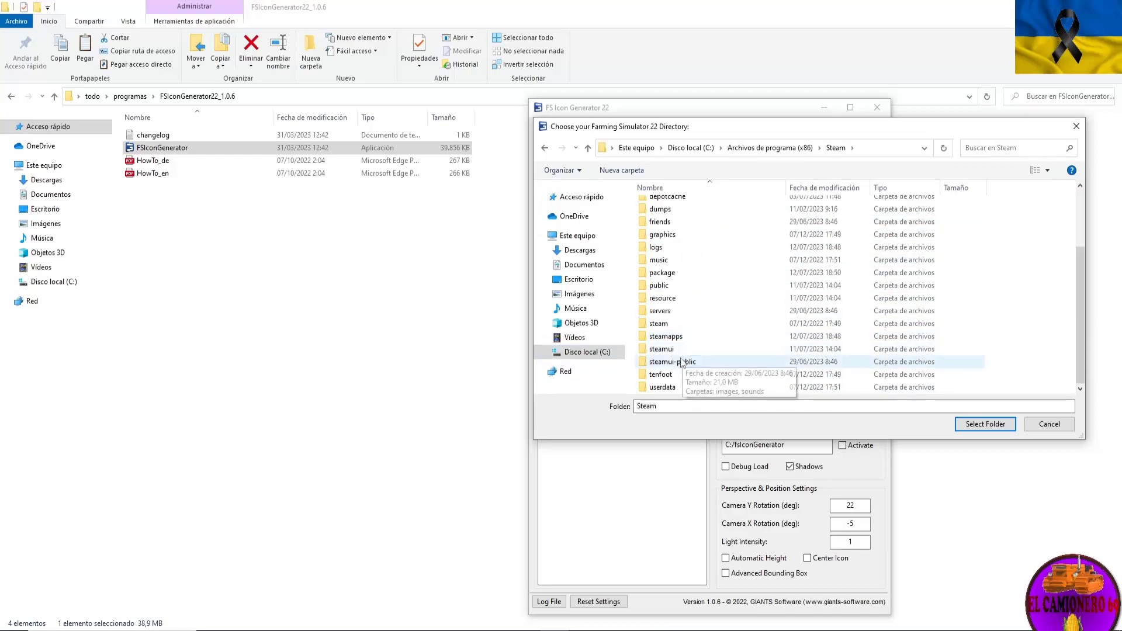
double_click(679, 343)
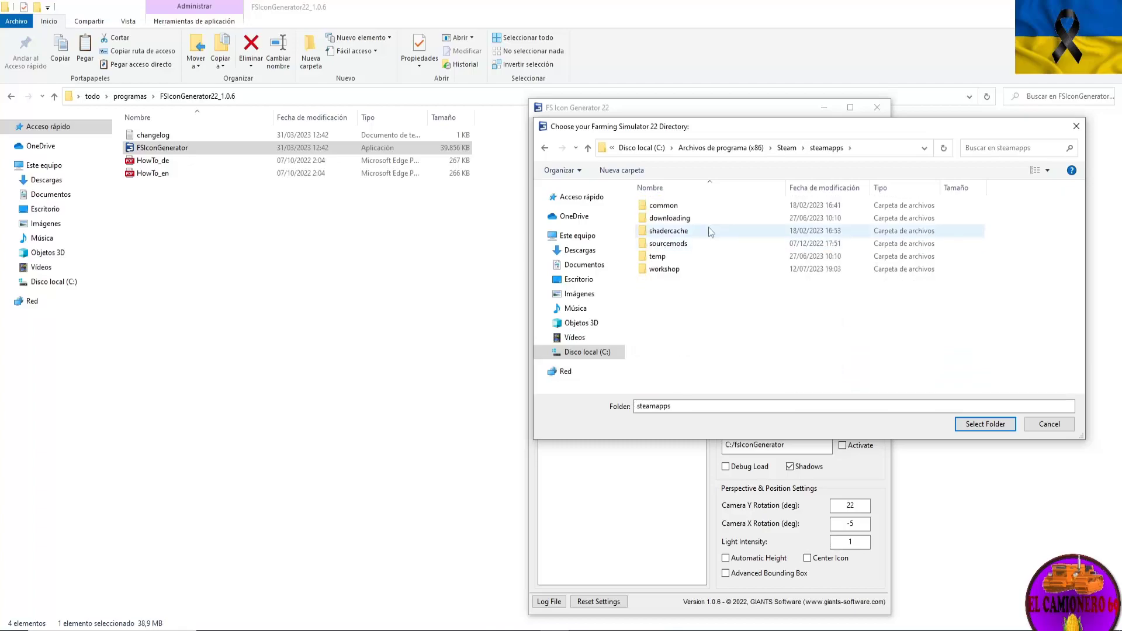
double_click(699, 207)
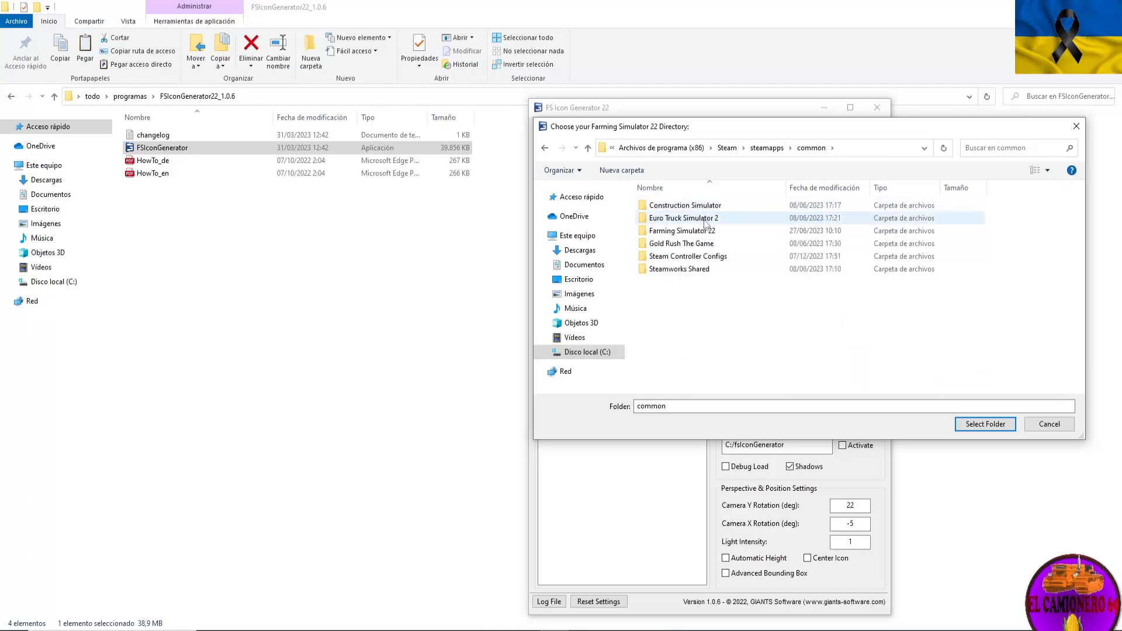
click(710, 231)
double_click(710, 232)
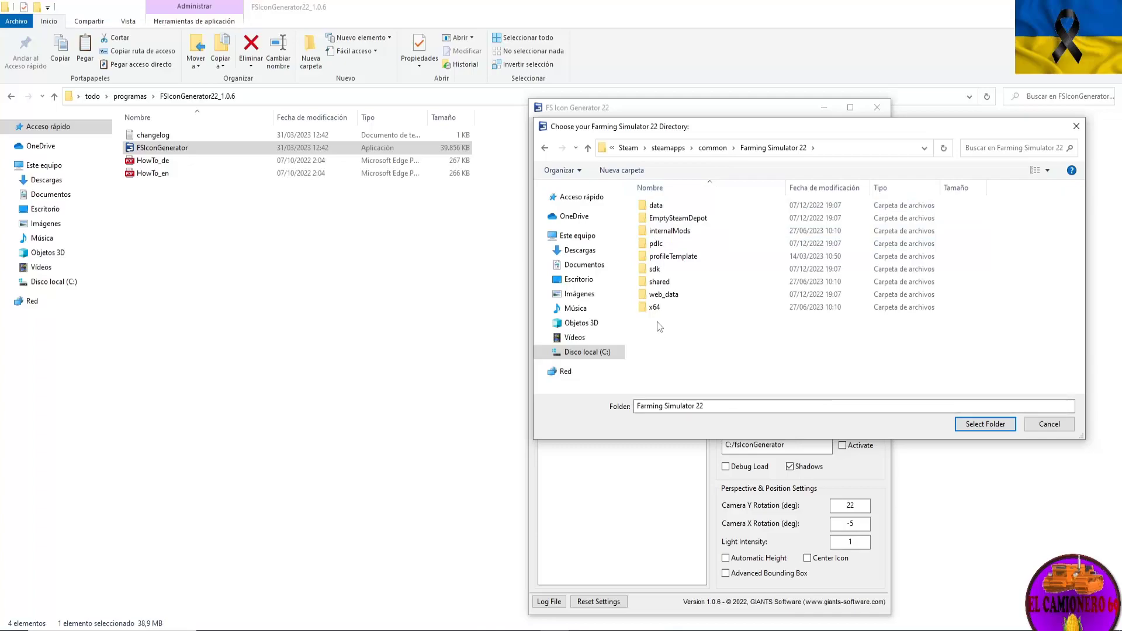
click(985, 425)
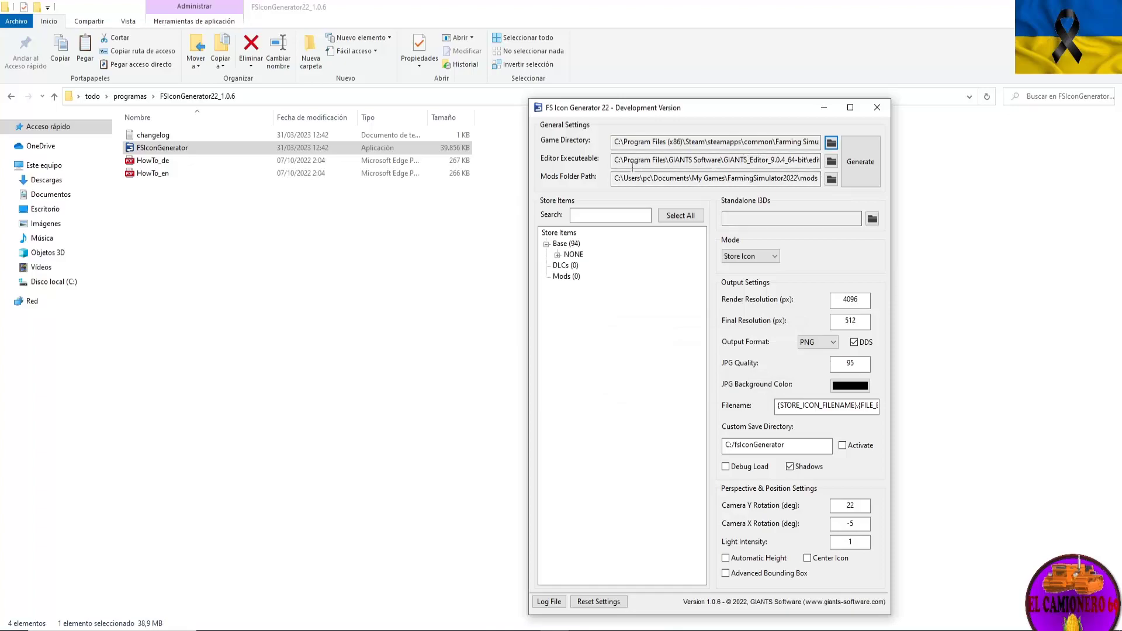
Review the full Editor Executable and Mods Folder Path entries, and close the icon generator
drag(613, 160, 839, 162)
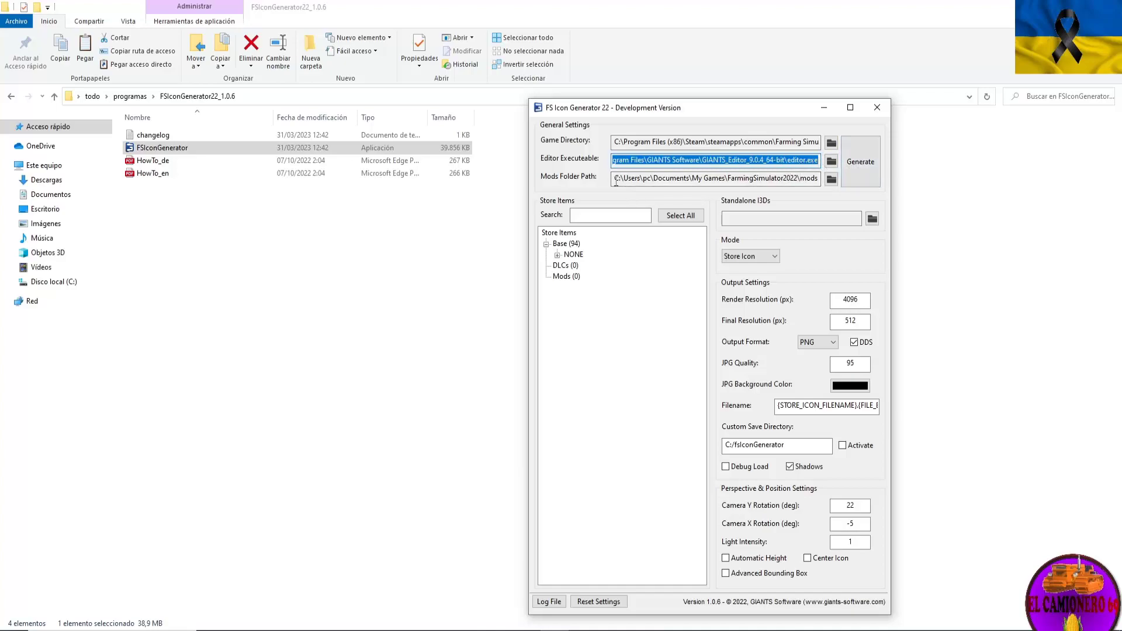
drag(615, 180, 814, 174)
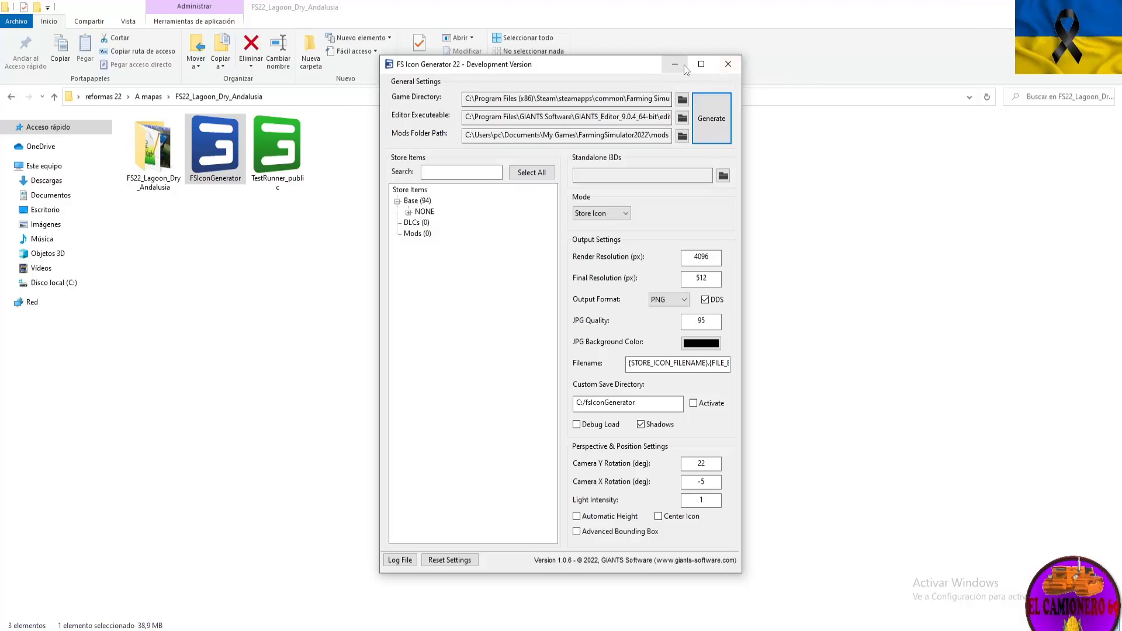
click(728, 64)
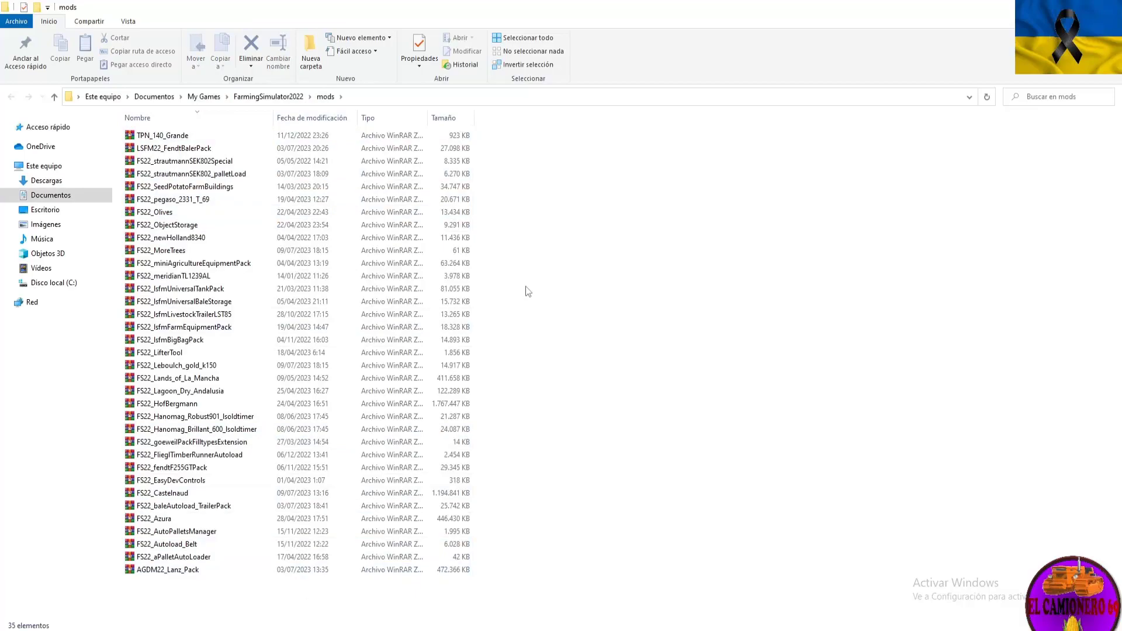
Extract the TPN_140_Grande archive in the mods folder into its own folder of the same name and open that folder
click(170, 136)
right_click(170, 137)
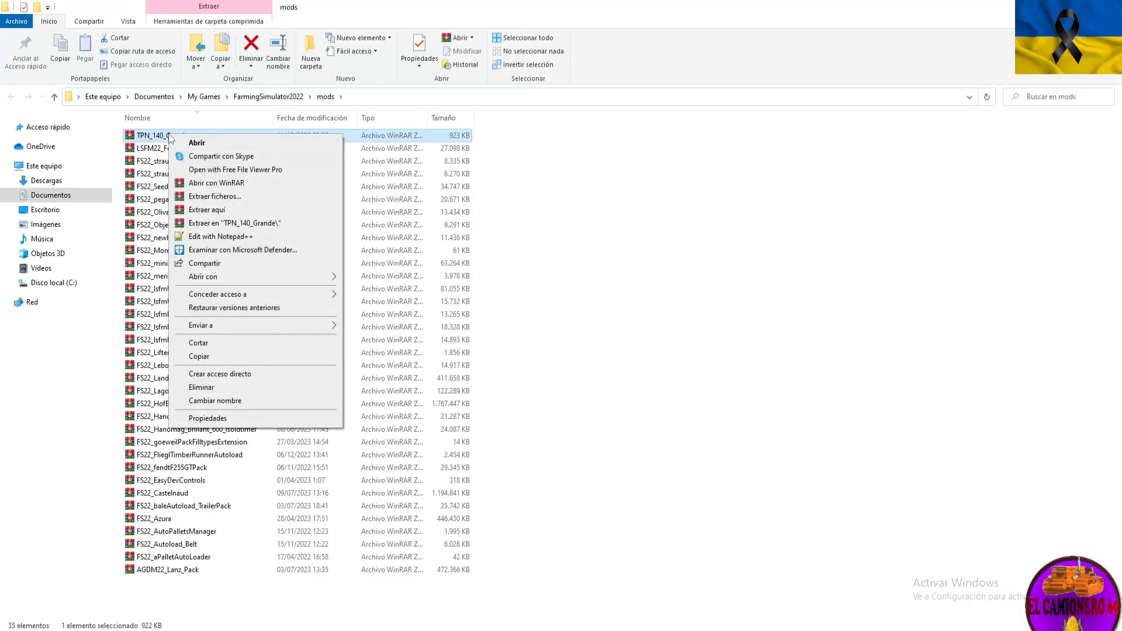
click(220, 225)
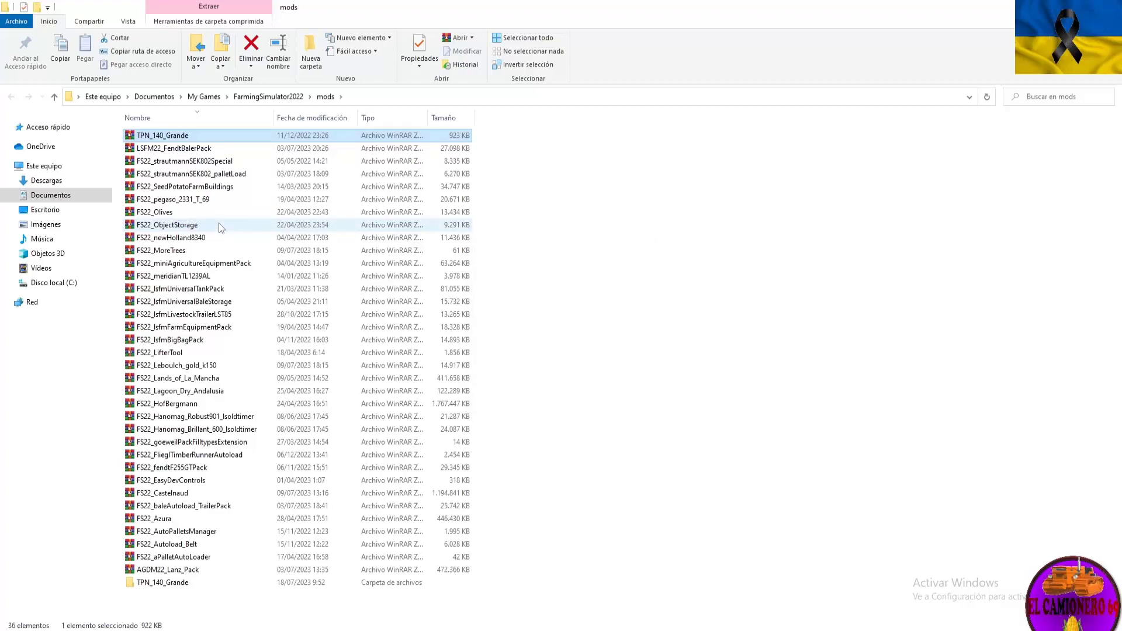
double_click(175, 583)
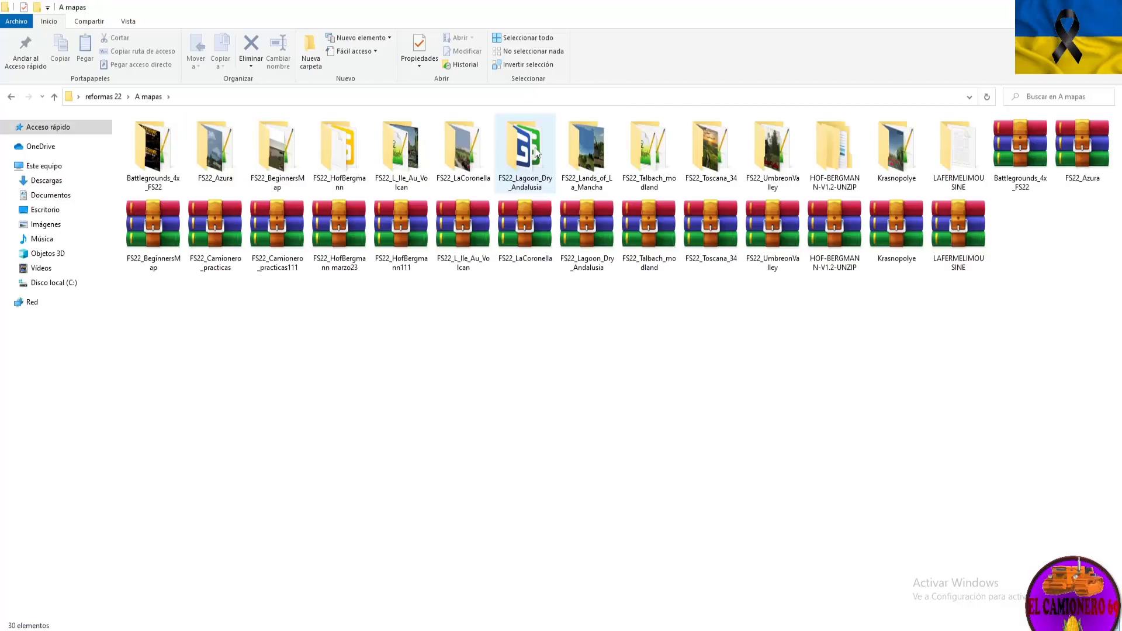
Launch the FSIconGenerator copy stored in the FS22_Lagoon_Dry_Andalusia folder inside A mapas
double_click(535, 151)
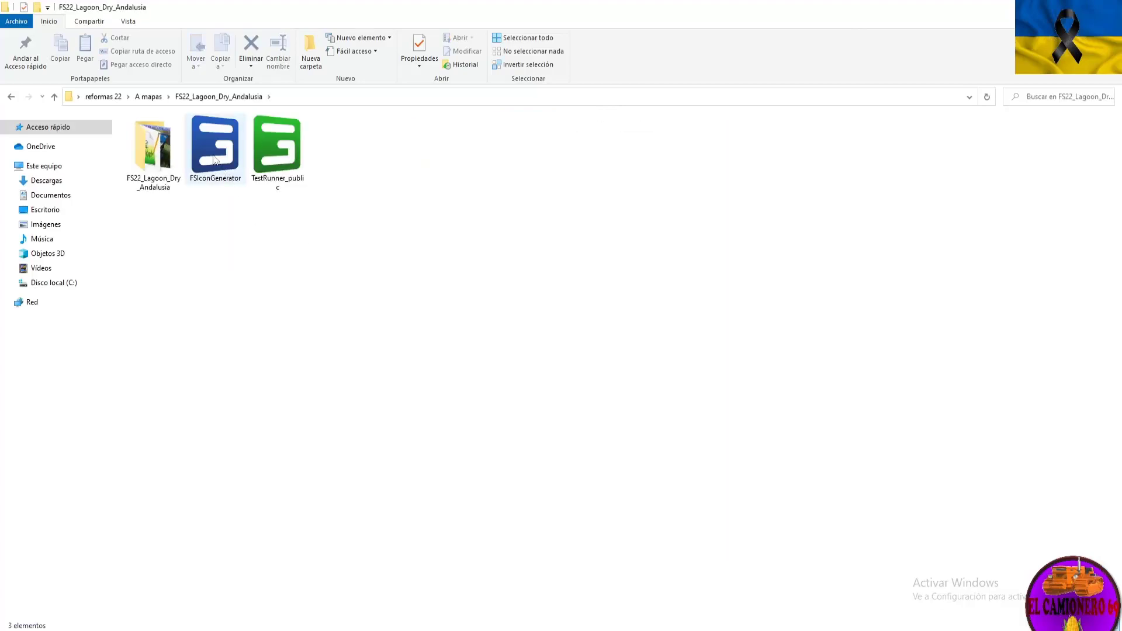
click(214, 159)
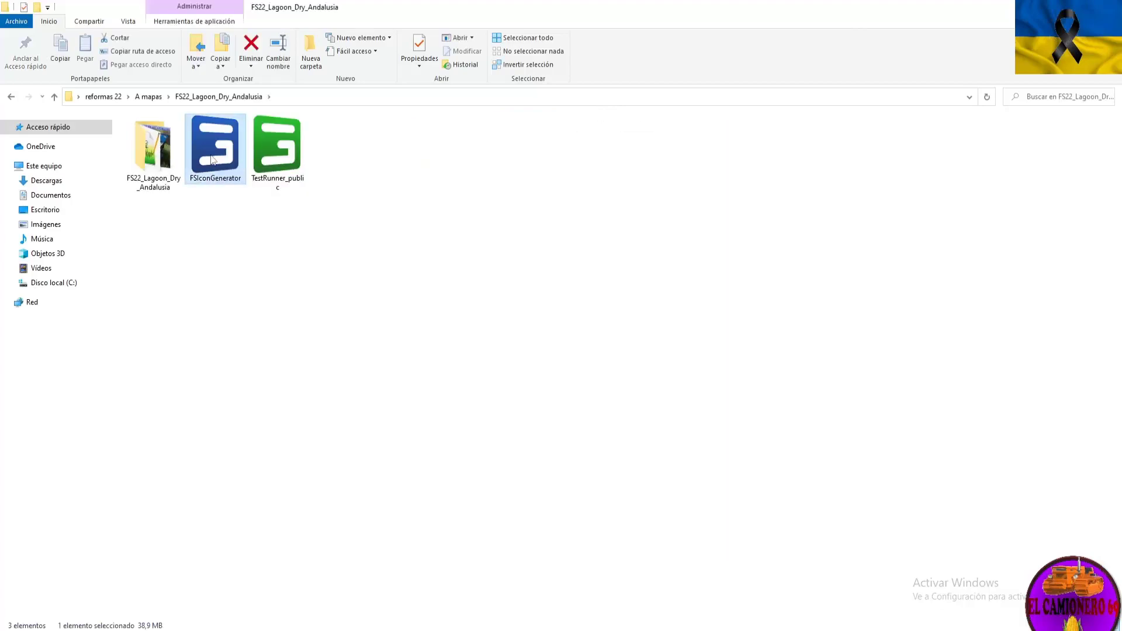
double_click(211, 159)
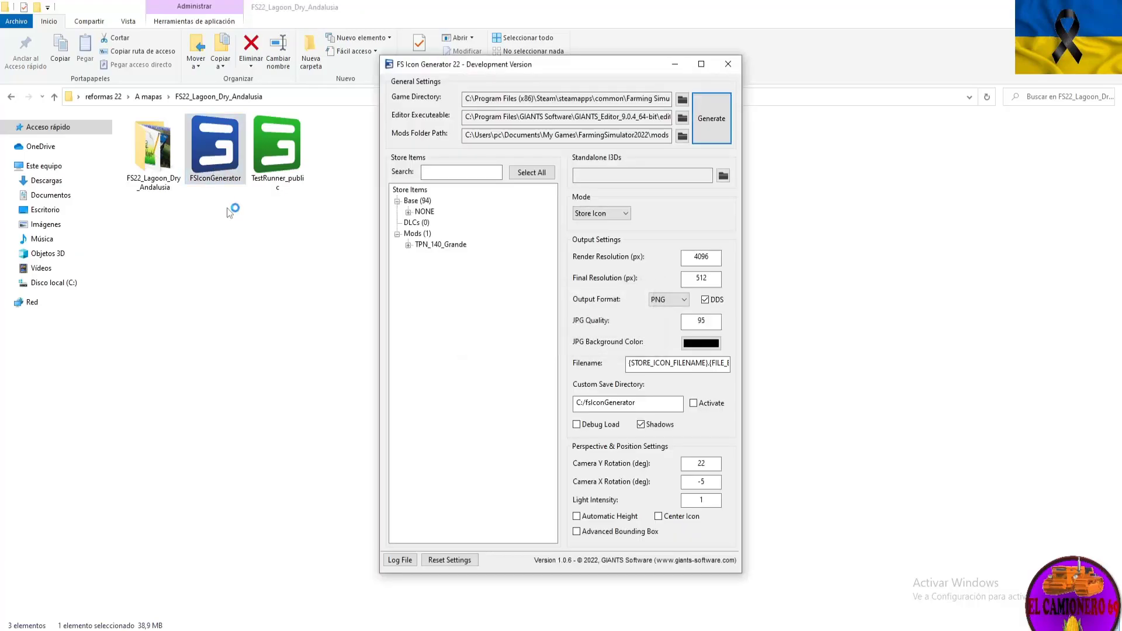
Expand the Mods branch and its TPN_140_Grande entry in the store items, and select TPN 140 Big
click(398, 234)
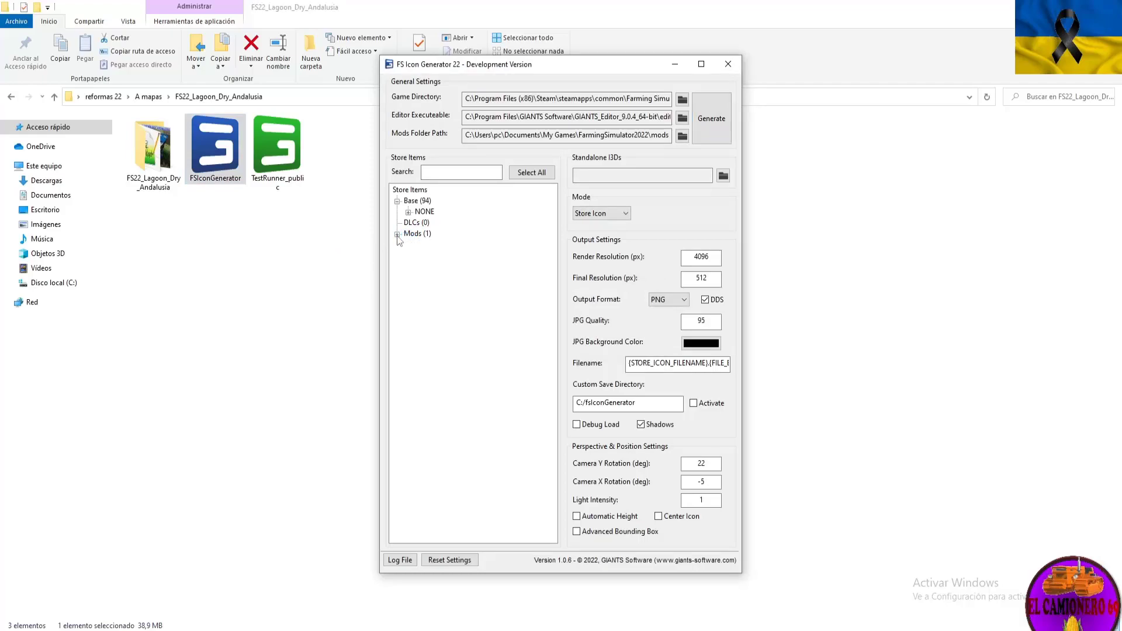
click(398, 235)
click(397, 234)
double_click(415, 236)
click(408, 245)
click(409, 245)
click(425, 248)
click(409, 245)
click(436, 257)
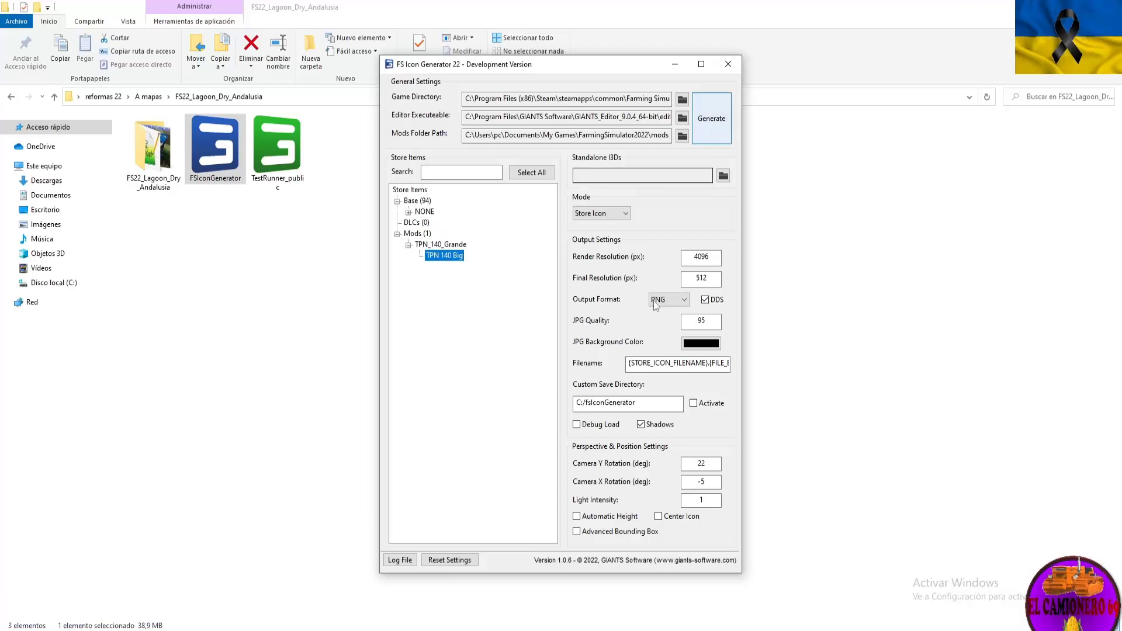
Check the output format choices, keep PNG, and generate the store icon for TPN 140 Big
click(686, 299)
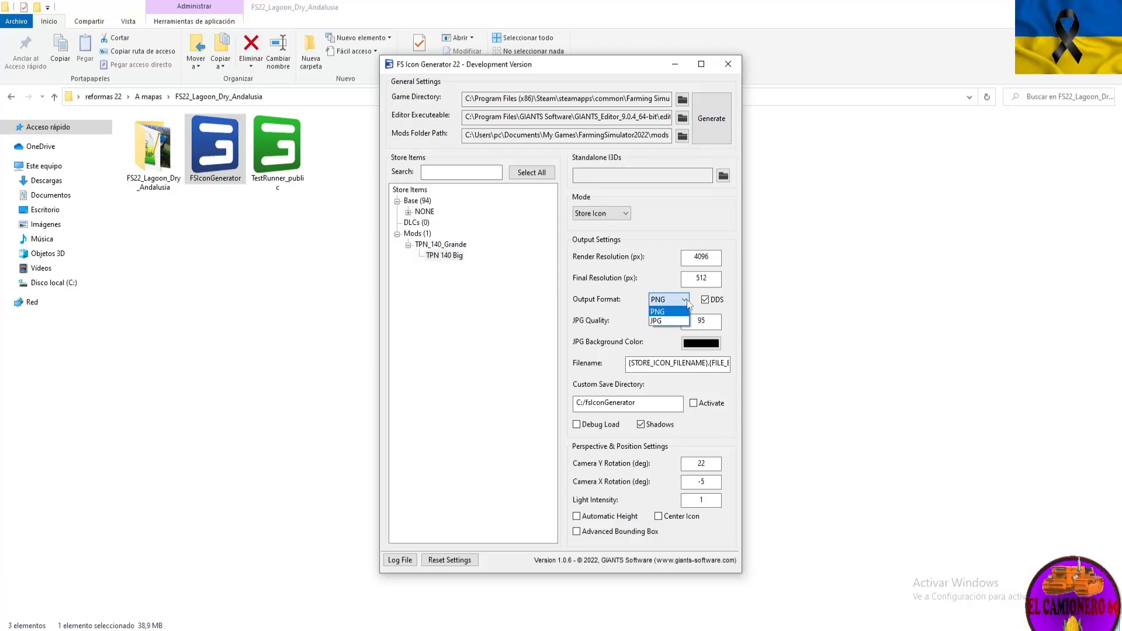
click(688, 303)
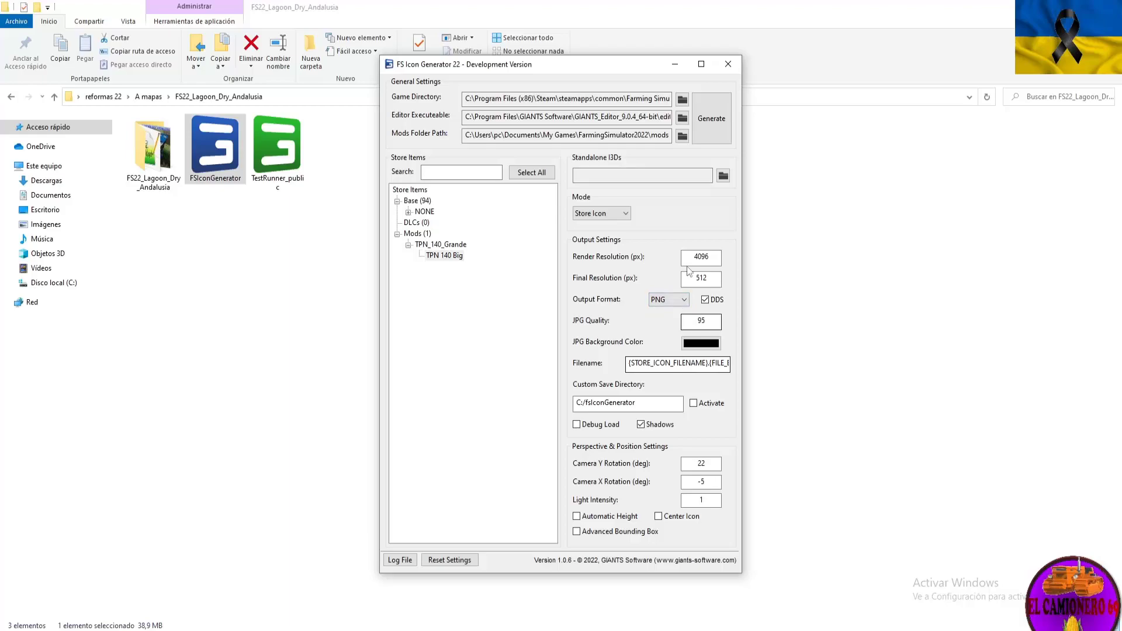
click(714, 127)
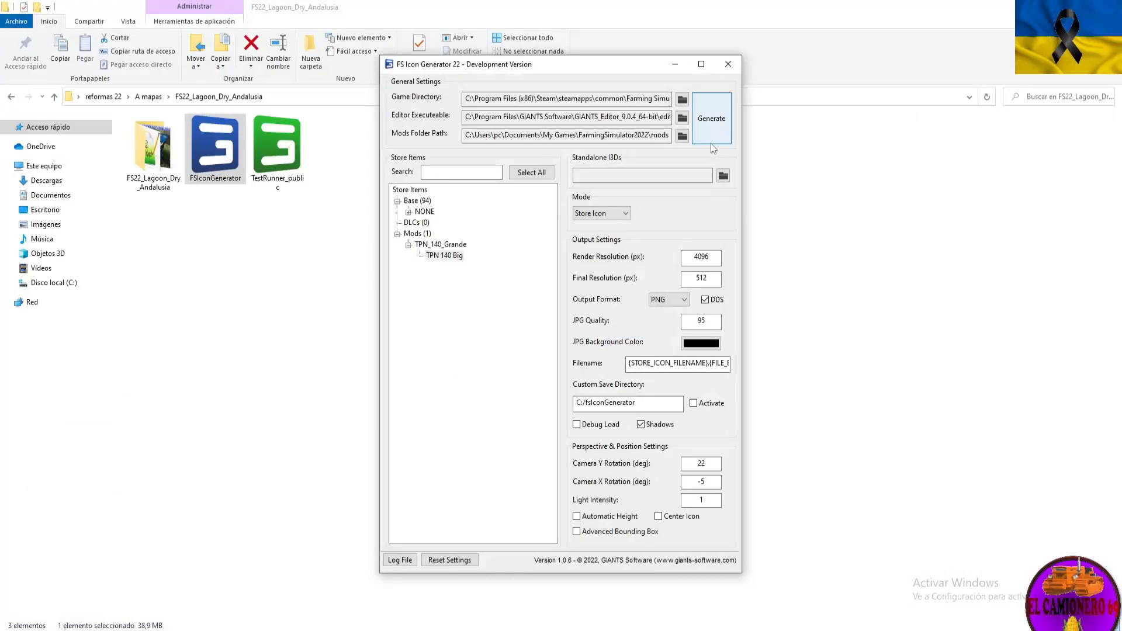
Close the icon generator and open the TPN_140_Grande folder in mods to check the generated store icon files
click(728, 65)
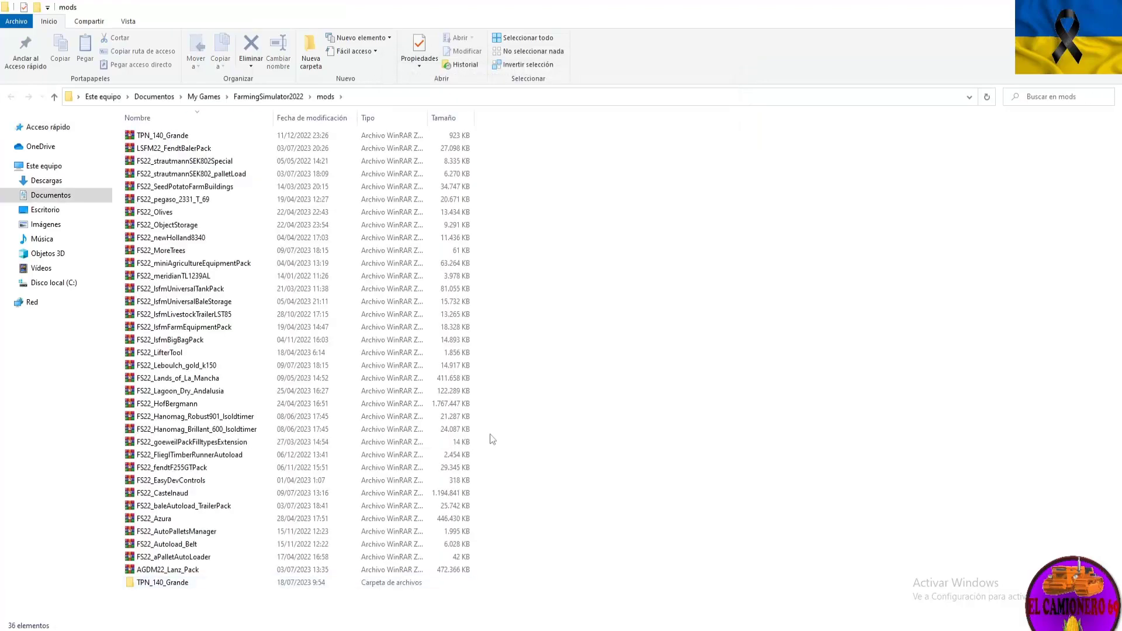
click(167, 584)
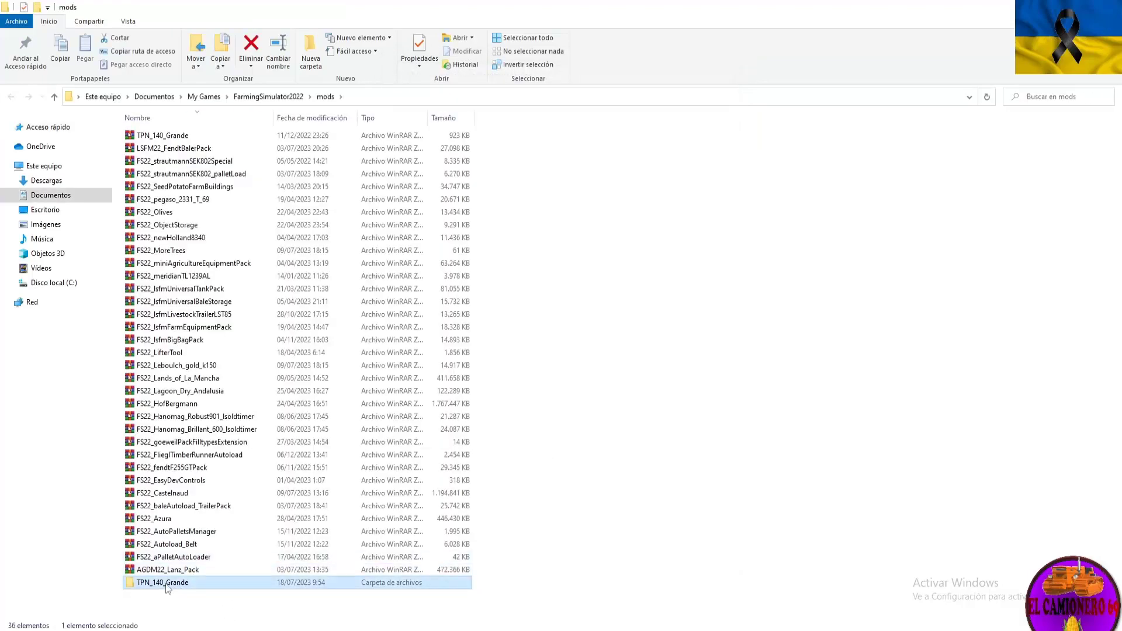
double_click(168, 585)
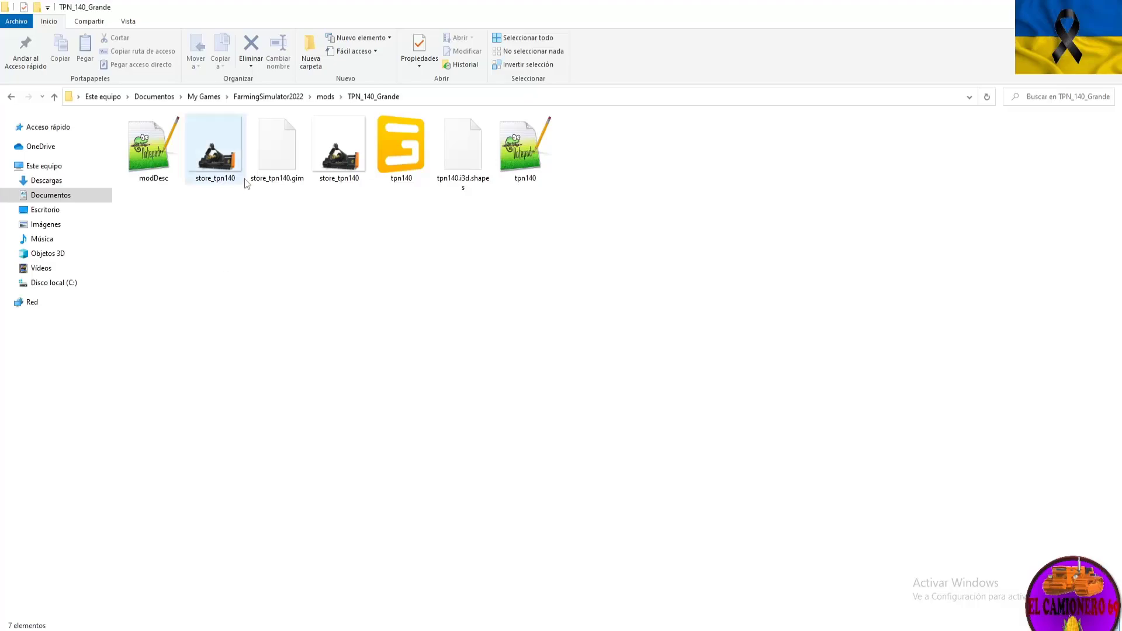